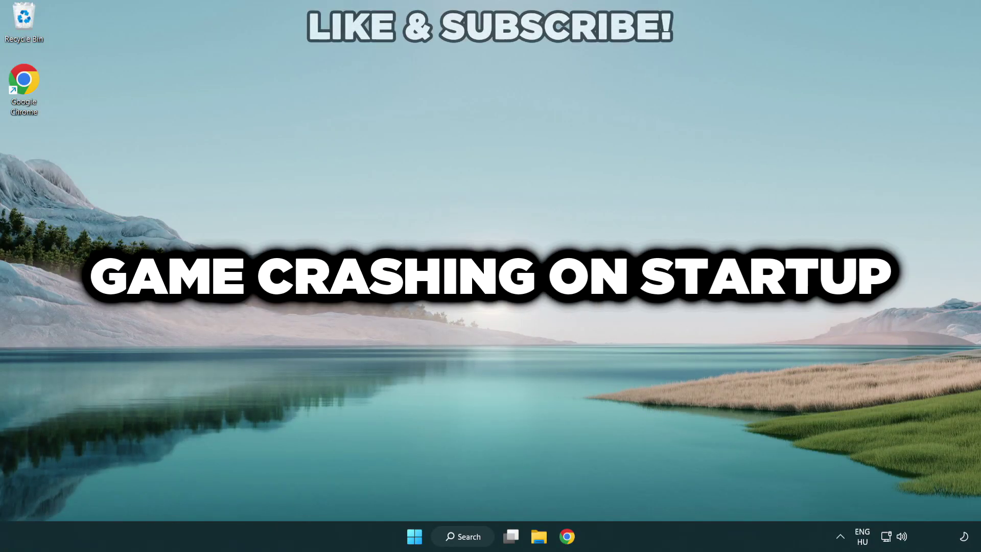
- Search Windows for 'device manager'
{"action": "left_click", "coordinate": [467, 539]}
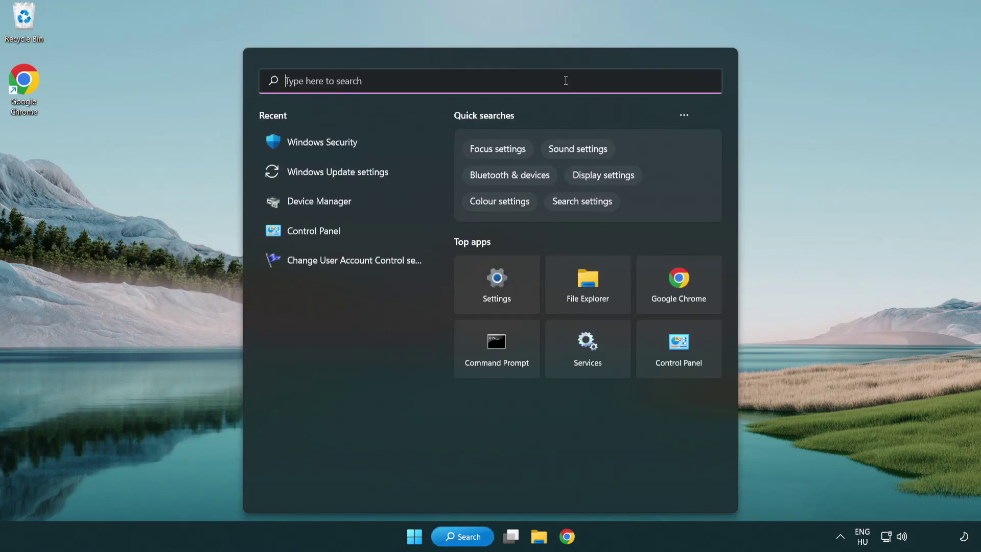
{"action": "type", "text": "device m"}
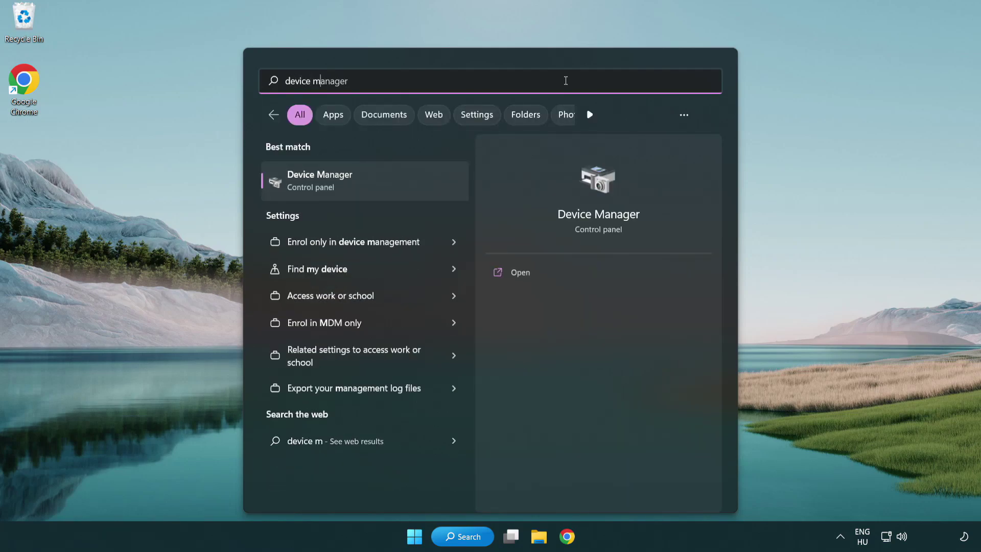
{"action": "type", "text": "anager"}
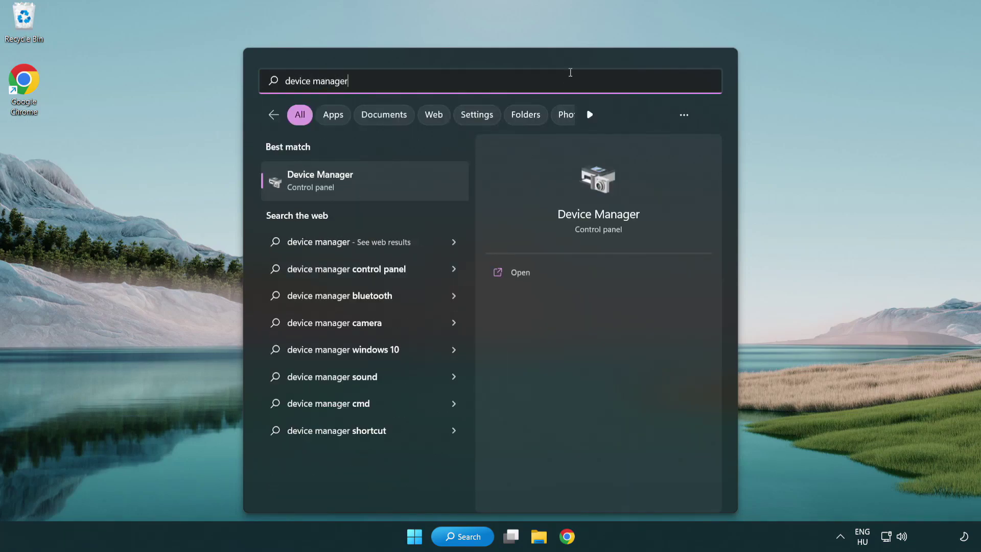
- Launch Device Manager, expand Display adapters and start a driver update for VMware SVGA 3D
{"action": "left_click", "coordinate": [393, 186]}
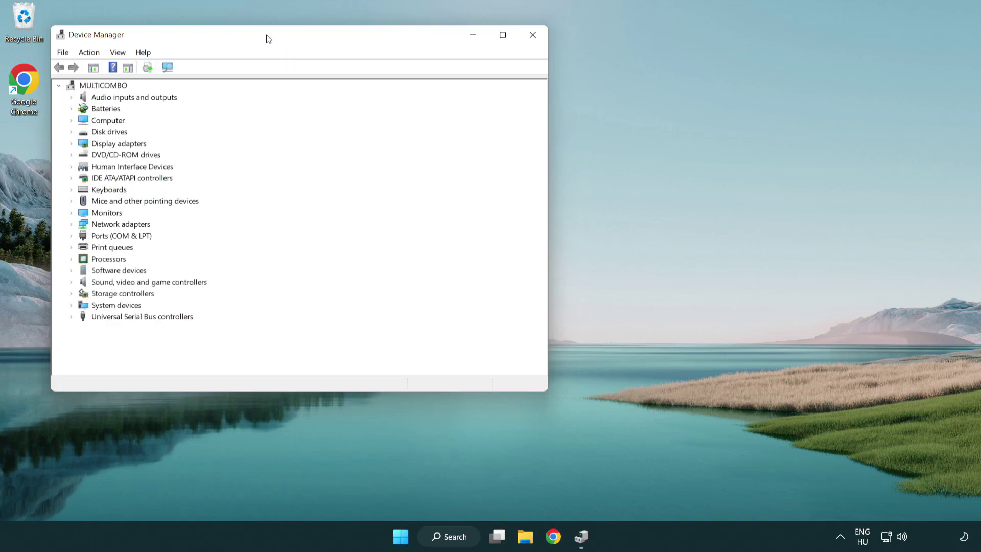
{"action": "left_click_drag", "start_coordinate": [267, 35], "coordinate": [430, 95]}
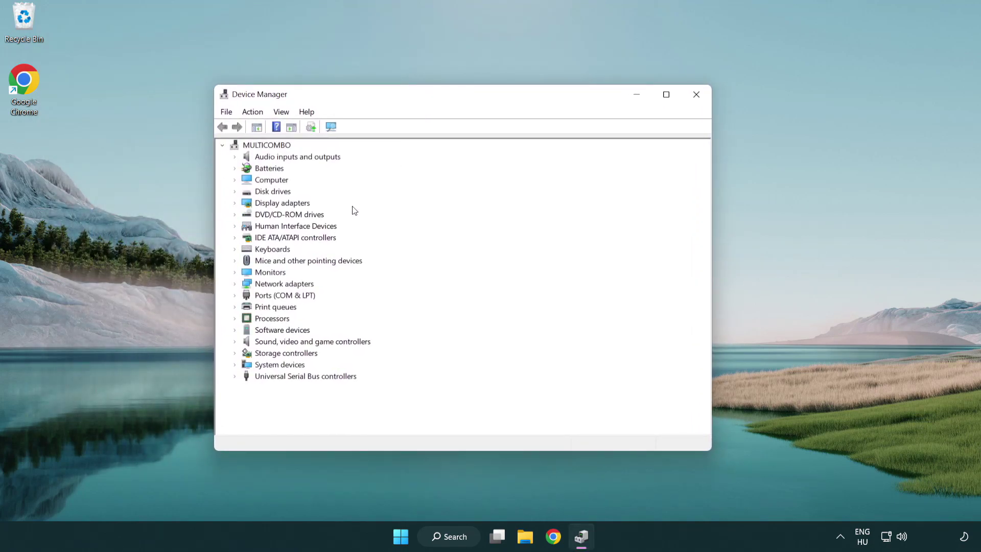
{"action": "left_click", "coordinate": [270, 205]}
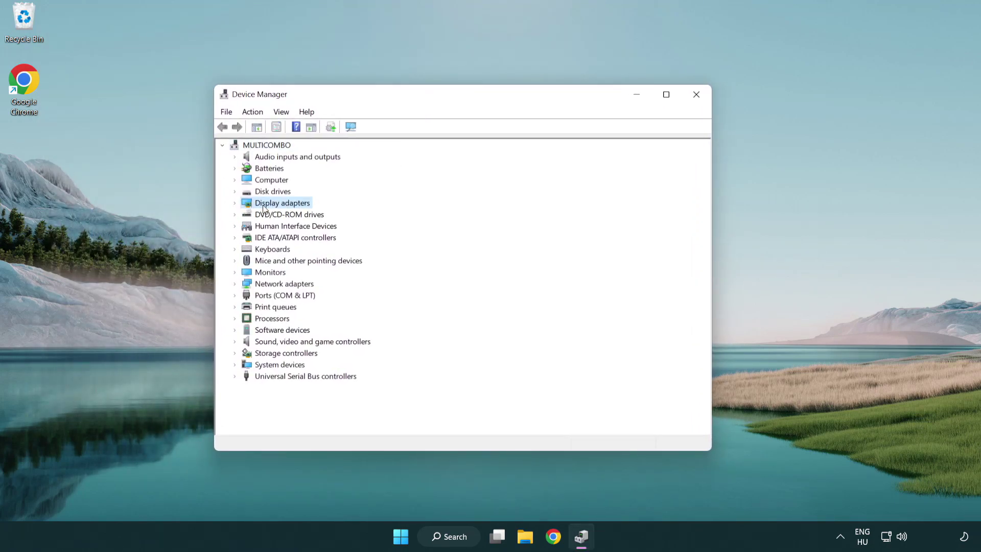
{"action": "left_click", "coordinate": [235, 205]}
{"action": "left_click", "coordinate": [306, 216]}
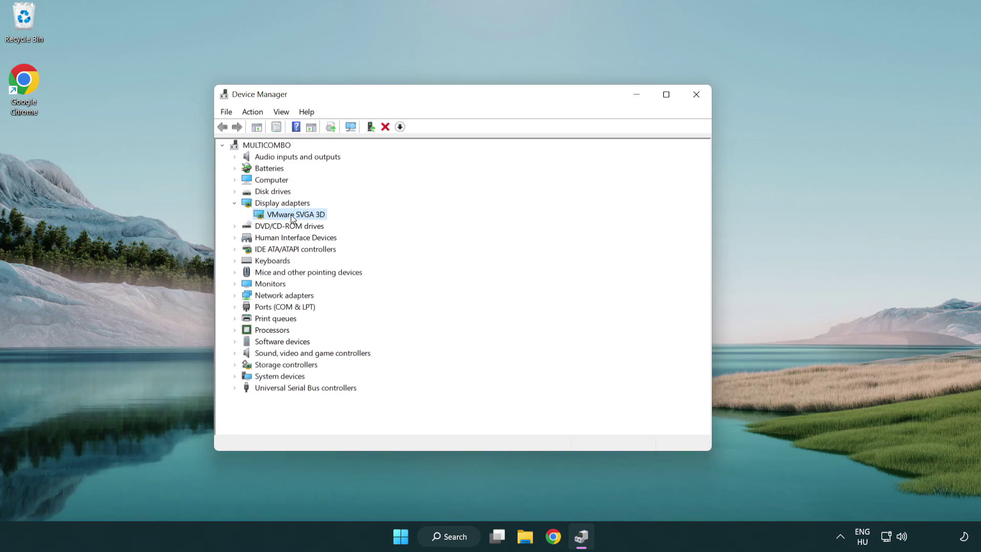
{"action": "right_click", "coordinate": [292, 219]}
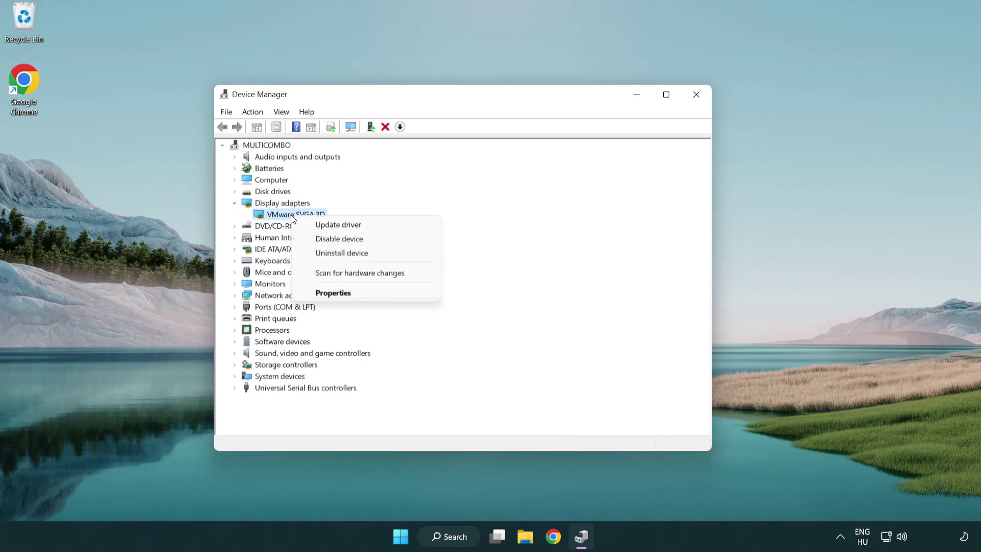
{"action": "left_click", "coordinate": [386, 224]}
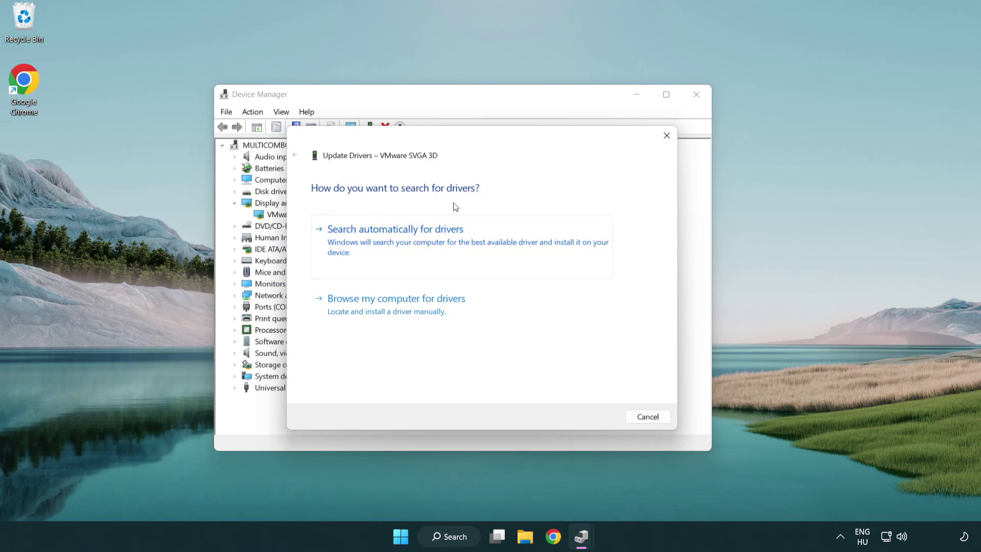
- Search automatically for a VMware SVGA 3D driver; the best driver is already installed
{"action": "left_click", "coordinate": [430, 237]}
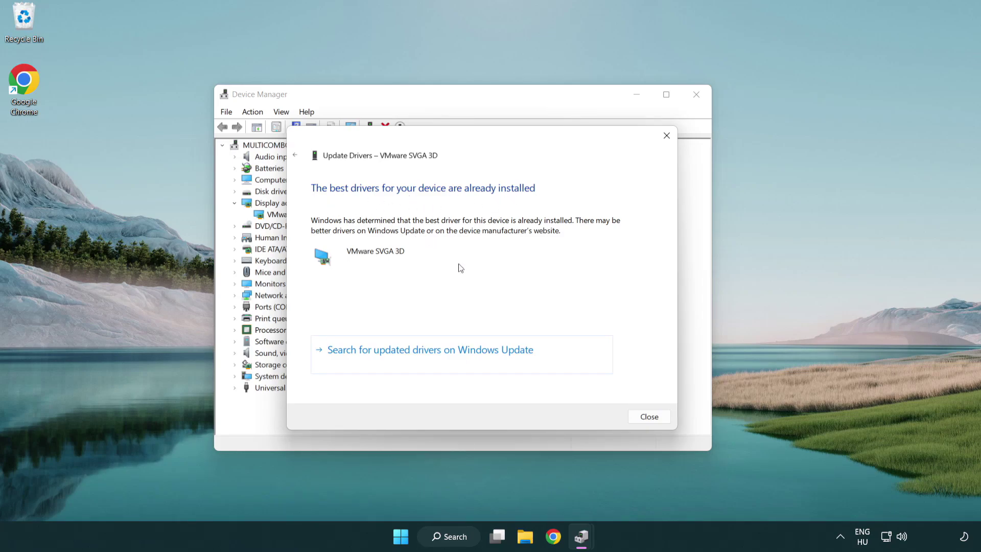
- Close the driver wizard and Device Manager, then search Windows for 'update'
{"action": "left_click", "coordinate": [650, 417]}
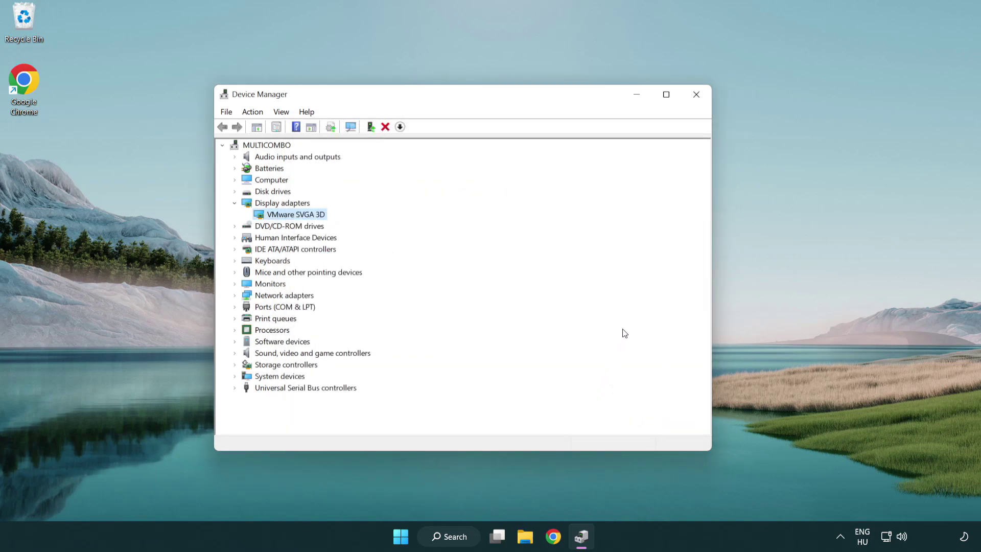
{"action": "left_click", "coordinate": [698, 97]}
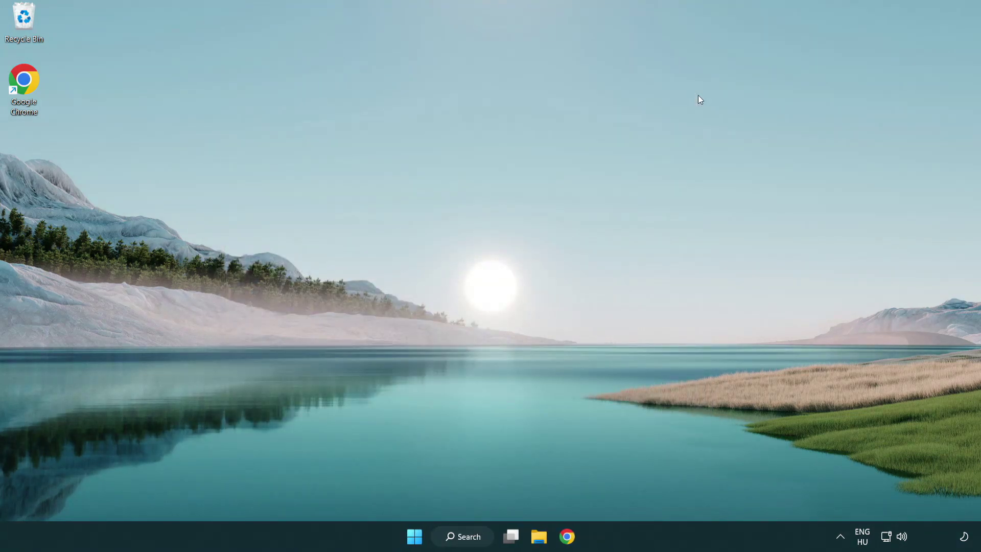
{"action": "left_click", "coordinate": [472, 534]}
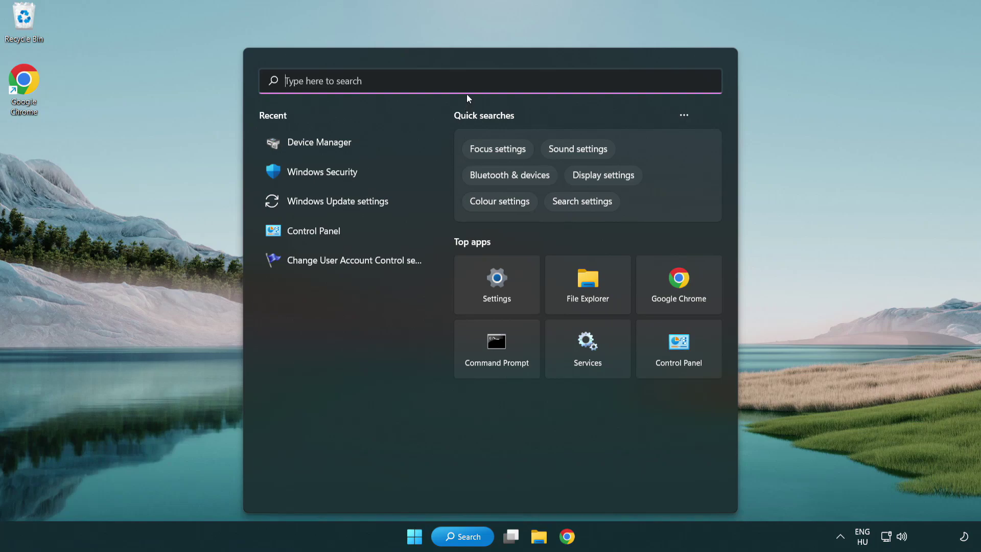
{"action": "type", "text": "update"}
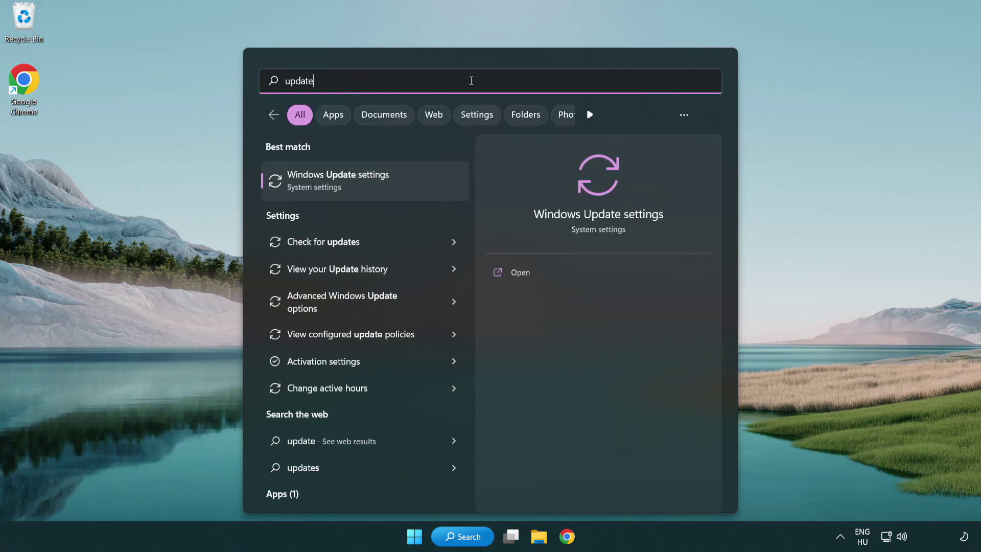
- Check for updates in Windows Update, confirm the PC is up to date, and close Settings
{"action": "left_click", "coordinate": [381, 184]}
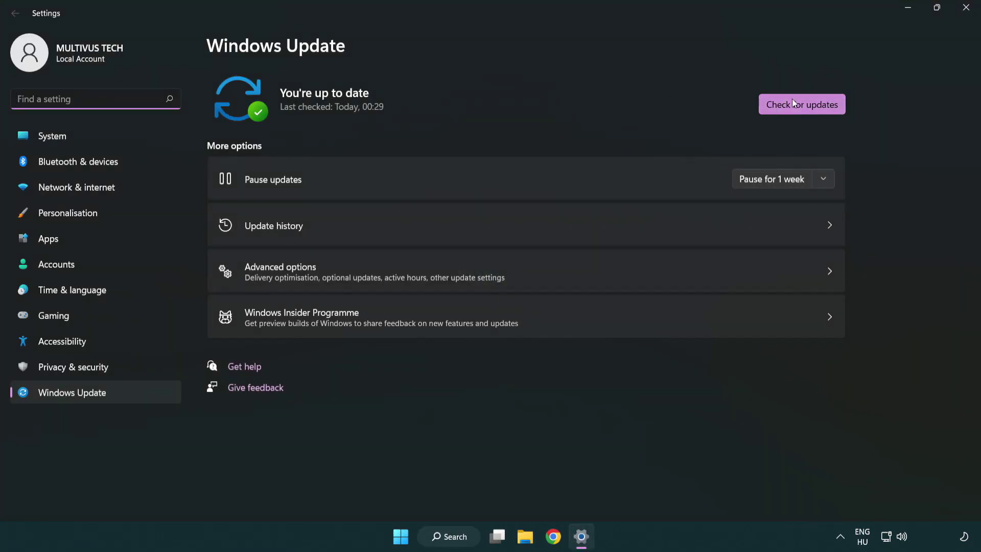
{"action": "left_click", "coordinate": [819, 113]}
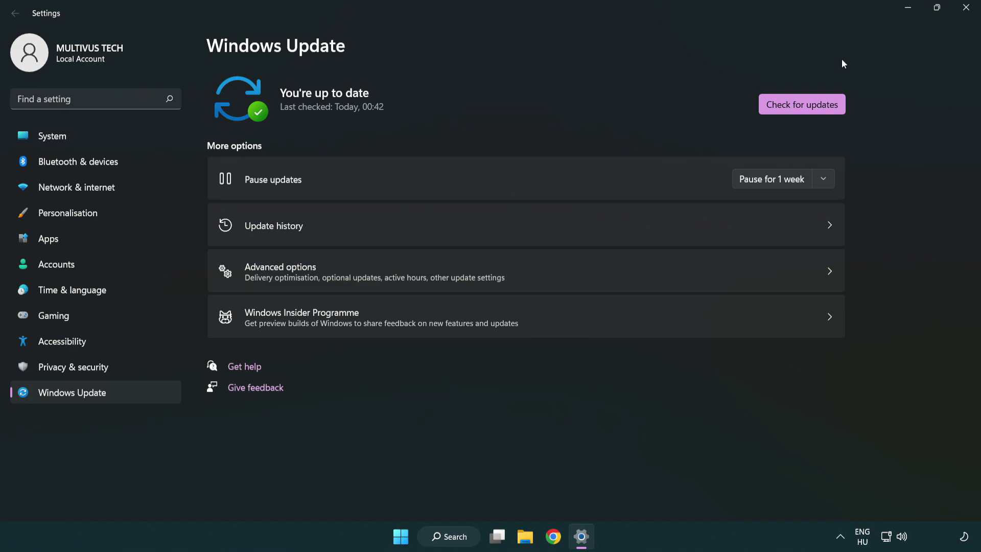
{"action": "left_click", "coordinate": [963, 16]}
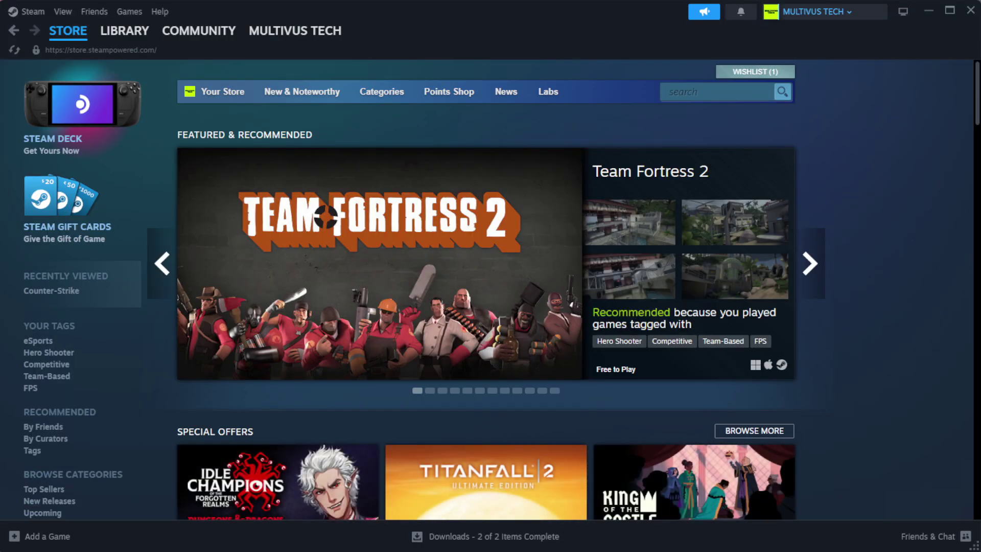
- Go to Steam's Library home and bring up the favorited game's context menu
{"action": "mouse_move", "coordinate": [103, 32]}
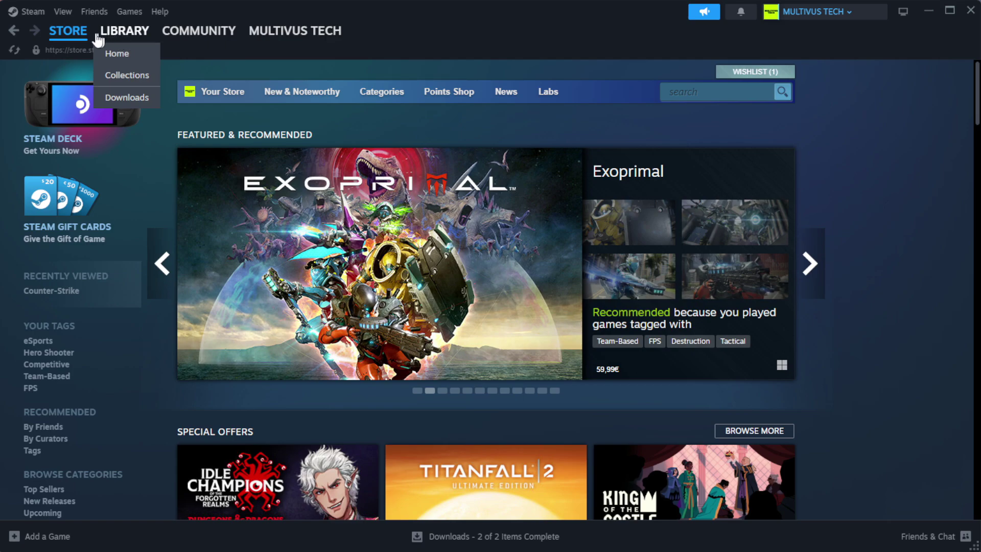
{"action": "left_click", "coordinate": [143, 56]}
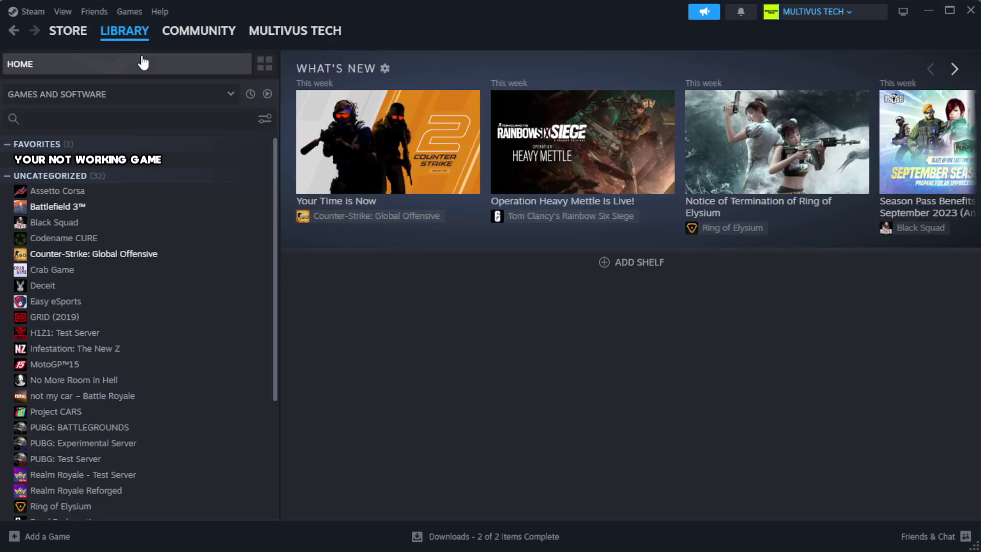
{"action": "right_click", "coordinate": [242, 165]}
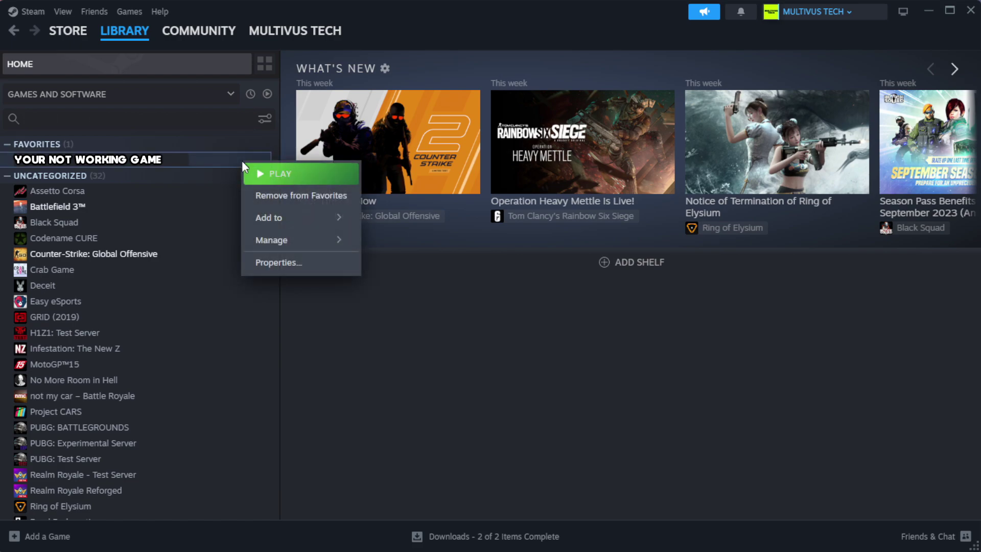
- Verify the game's installed files from its Steam Properties, with all 1039 files validated
{"action": "left_click", "coordinate": [310, 270]}
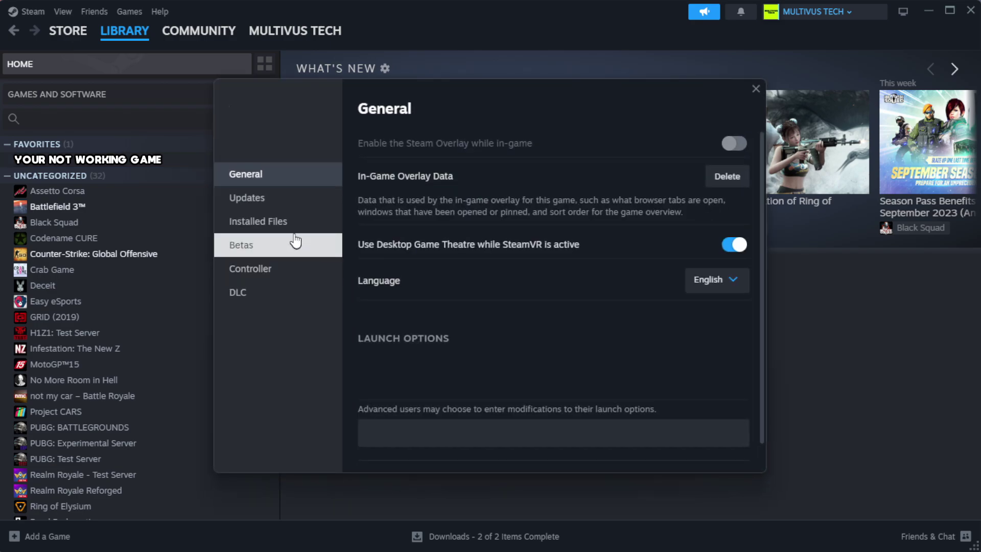
{"action": "left_click", "coordinate": [322, 233]}
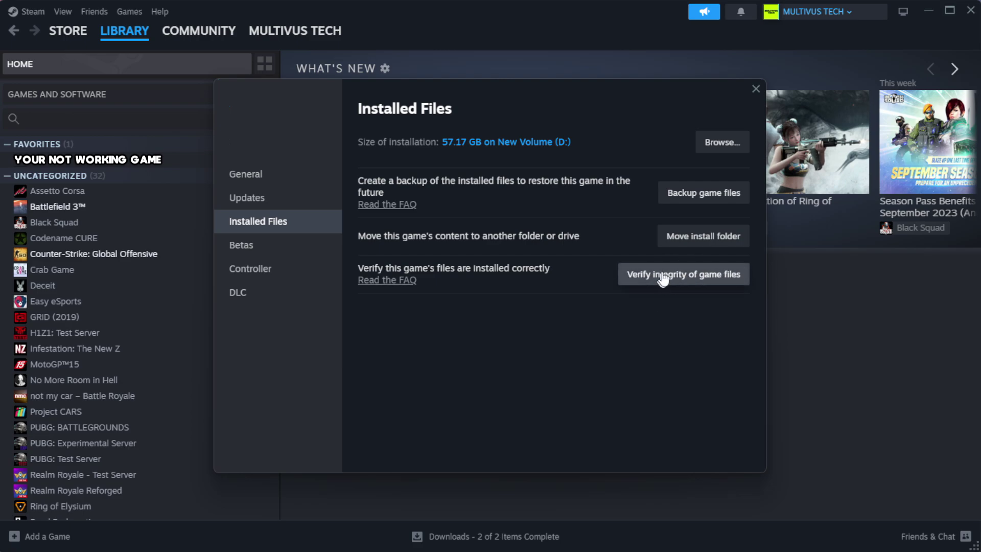
{"action": "left_click", "coordinate": [689, 285]}
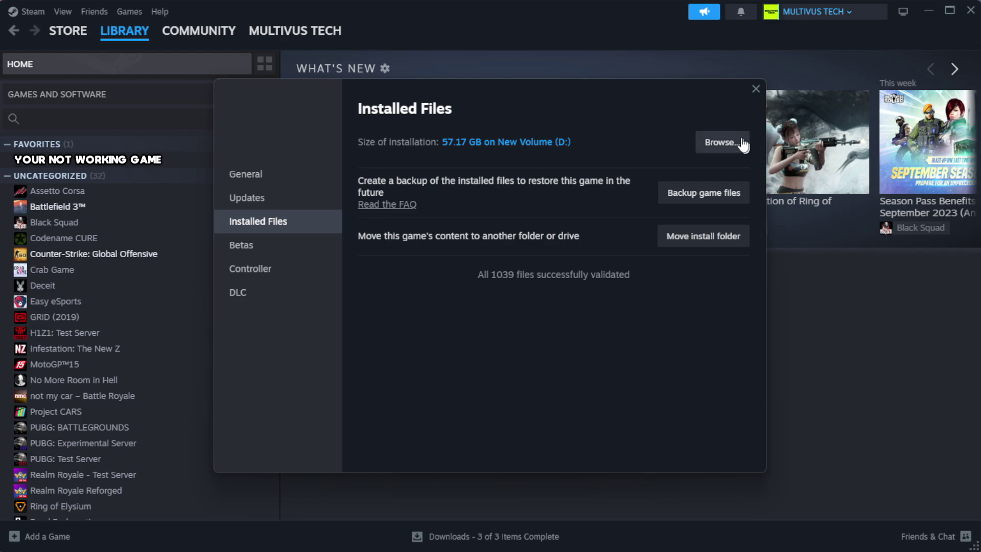
- Open the game's install folder and show Properties for the YOUR NOT WORKING GAME shortcut
{"action": "left_click", "coordinate": [721, 149]}
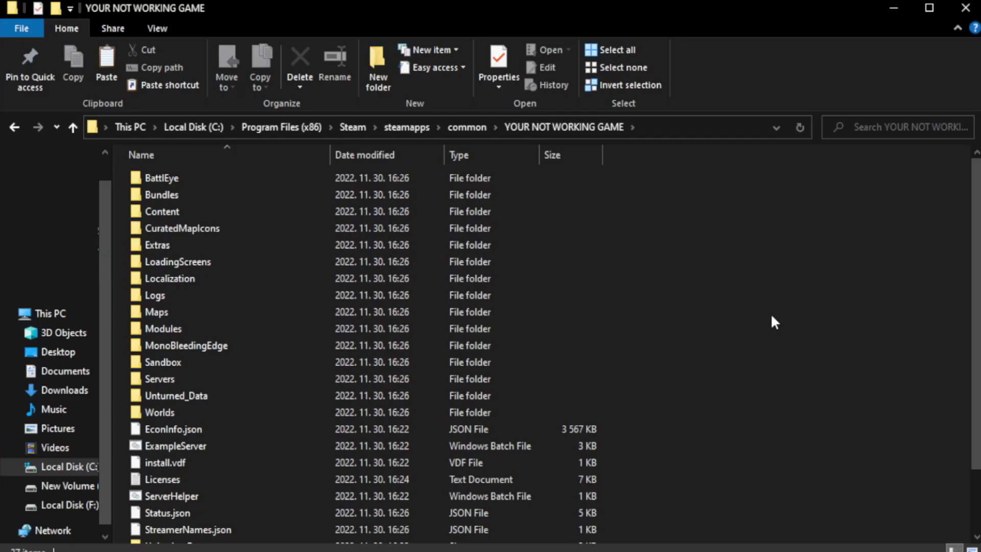
{"action": "left_click_drag", "start_coordinate": [977, 308], "coordinate": [977, 369]}
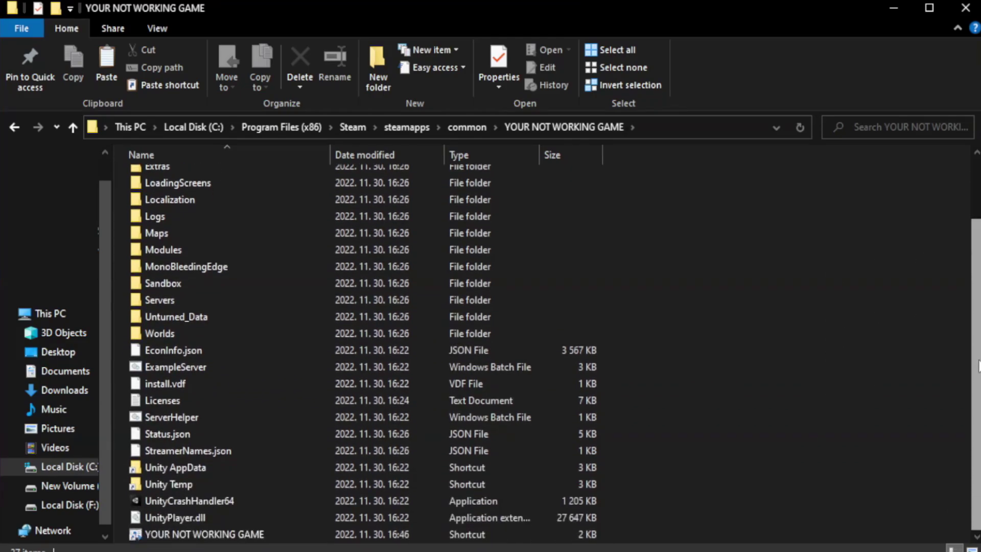
{"action": "left_click", "coordinate": [353, 535]}
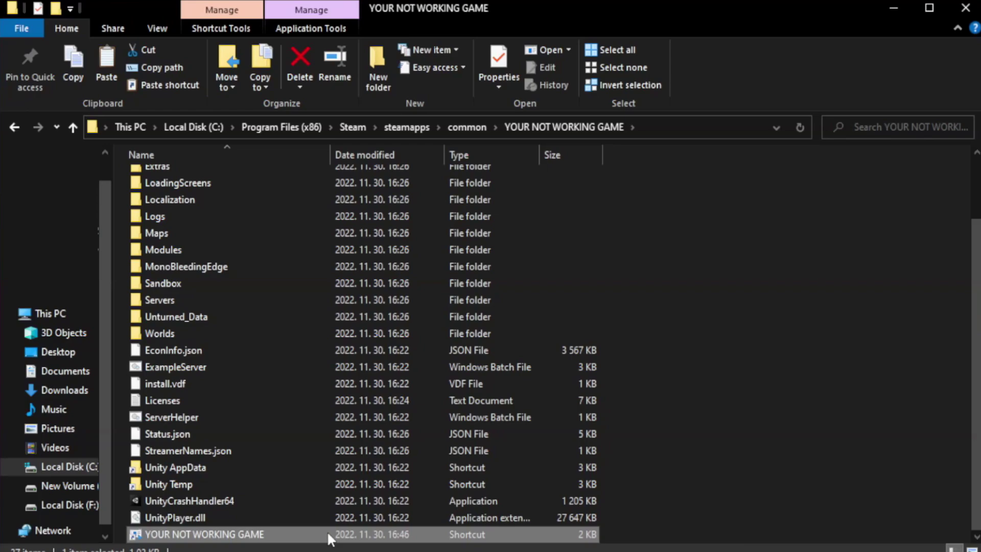
{"action": "right_click", "coordinate": [328, 535]}
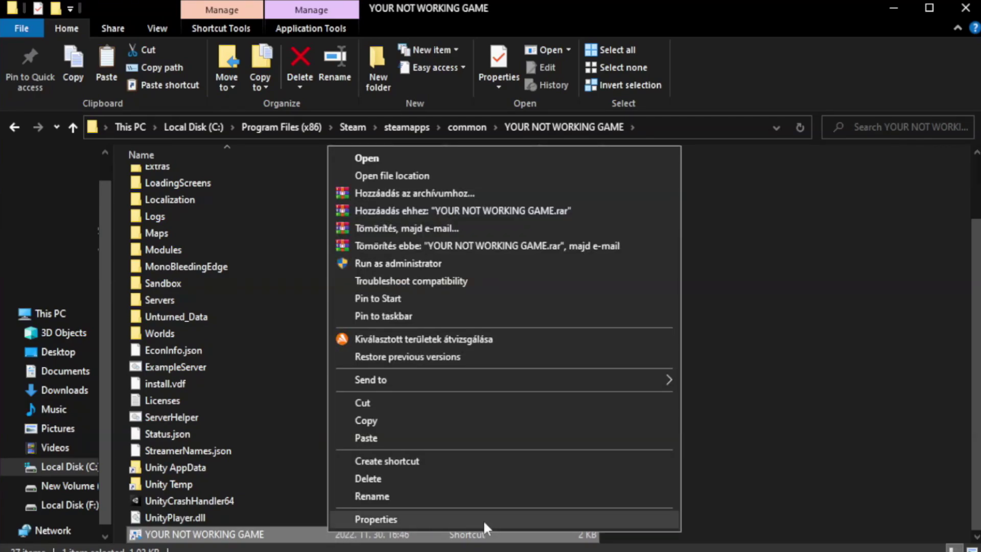
{"action": "left_click", "coordinate": [500, 519]}
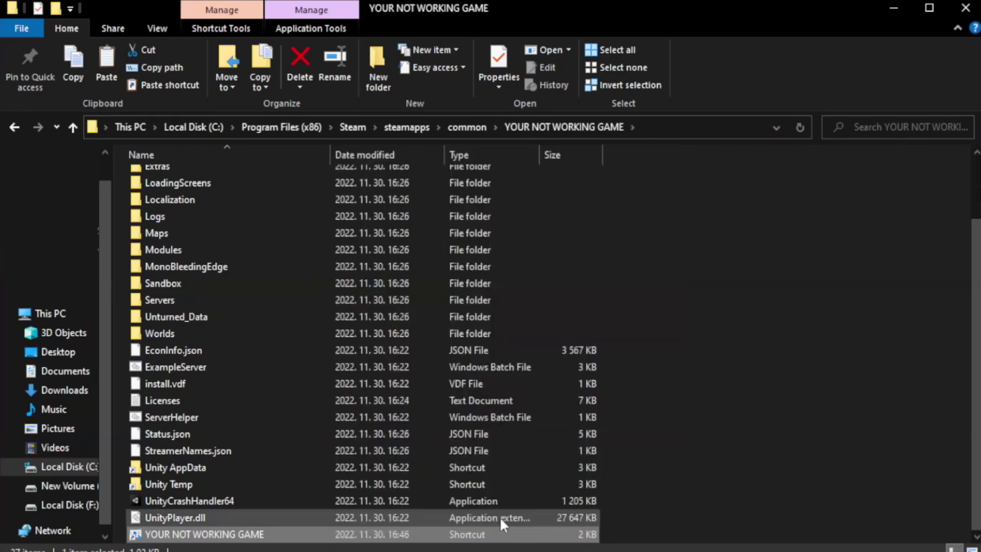
{"action": "left_click_drag", "start_coordinate": [490, 275], "coordinate": [493, 100]}
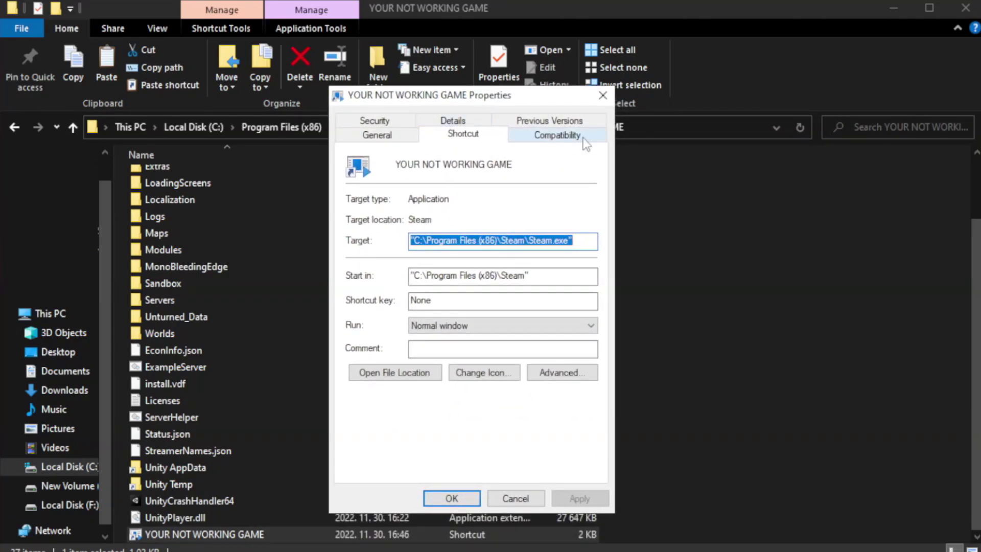
- Set the shortcut to Windows 8 compatibility mode, run as administrator, and apply
{"action": "left_click", "coordinate": [552, 137]}
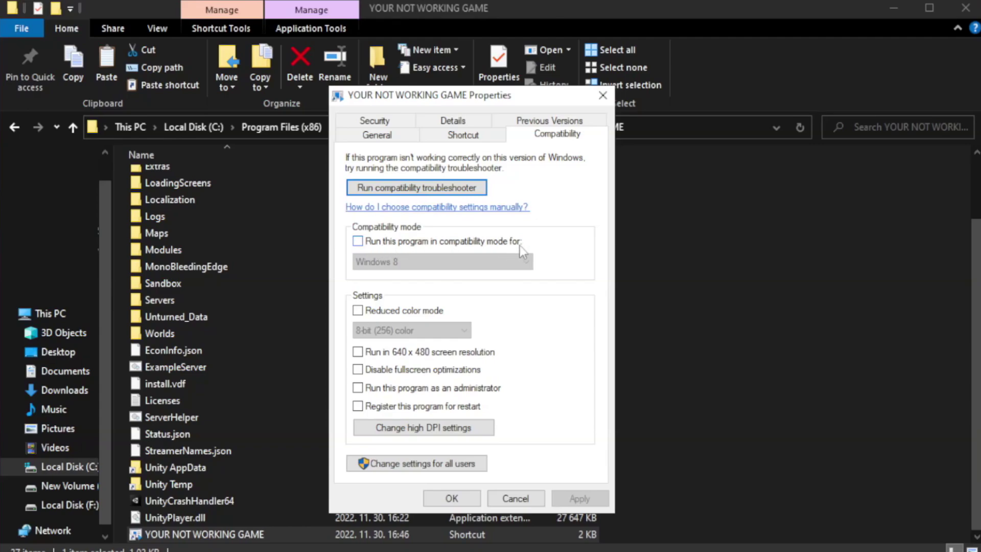
{"action": "left_click", "coordinate": [388, 241]}
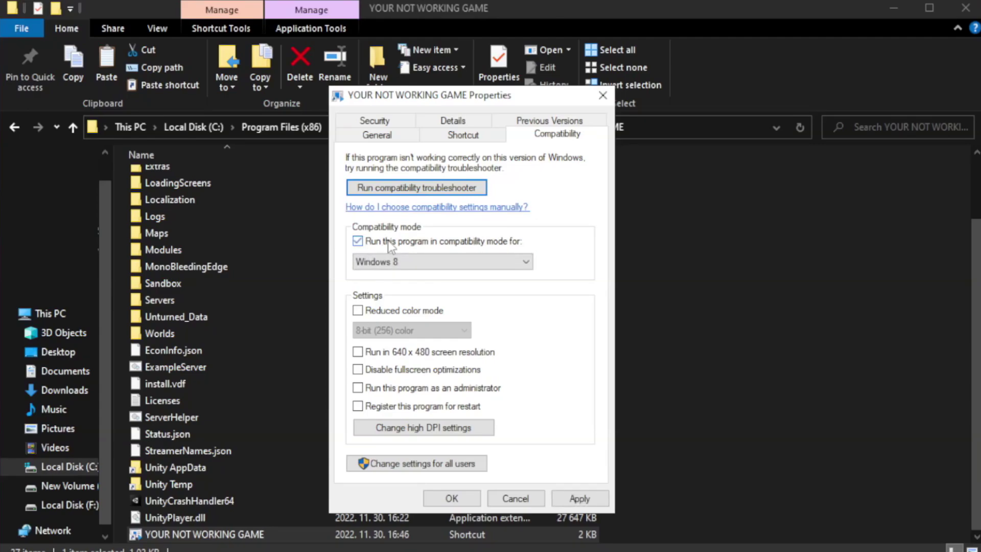
{"action": "left_click", "coordinate": [442, 262]}
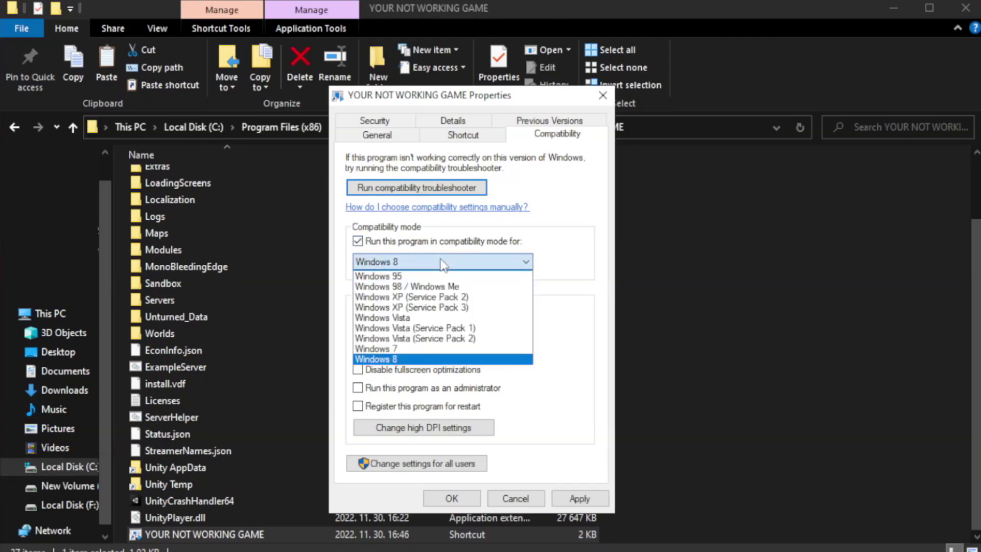
{"action": "left_click", "coordinate": [415, 360]}
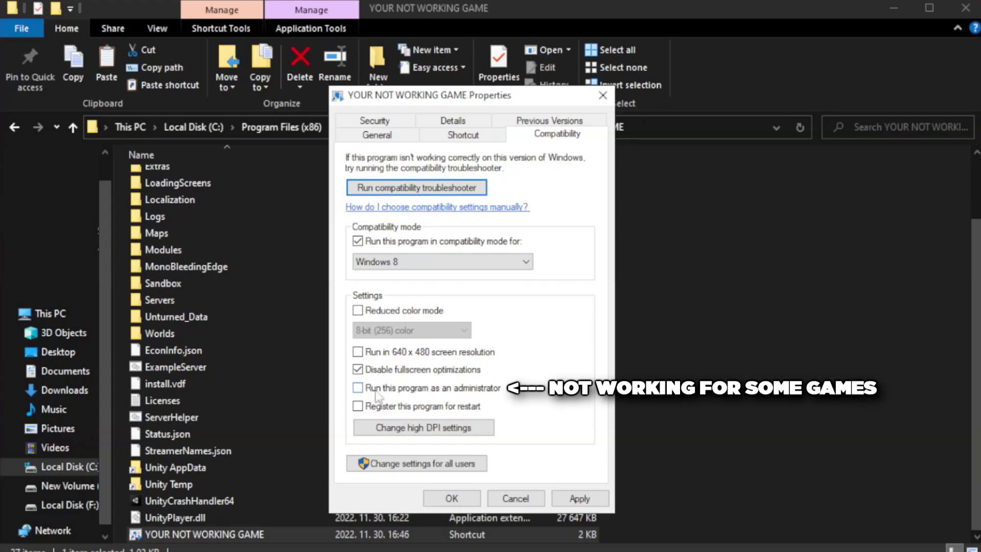
{"action": "left_click", "coordinate": [385, 394]}
{"action": "left_click", "coordinate": [579, 498]}
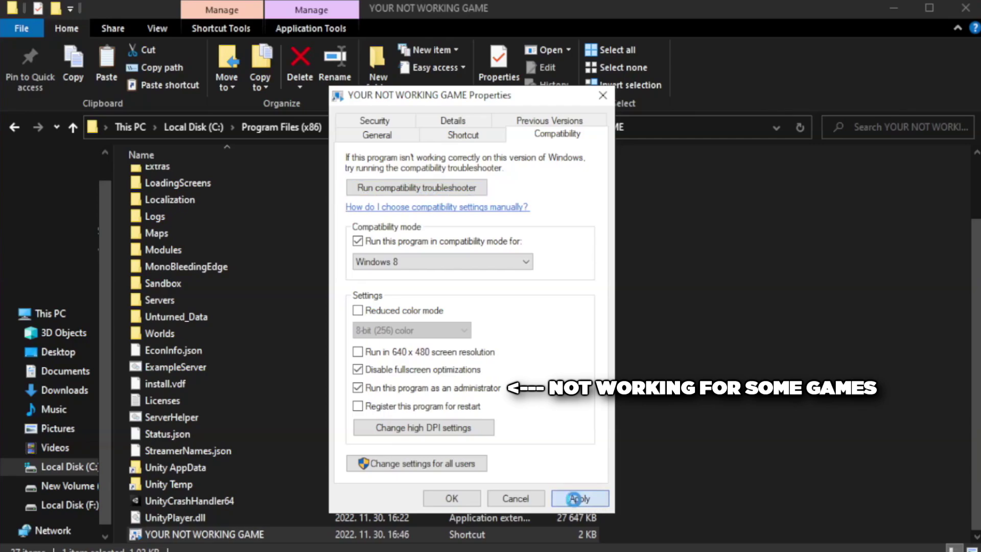
{"action": "left_click", "coordinate": [450, 500]}
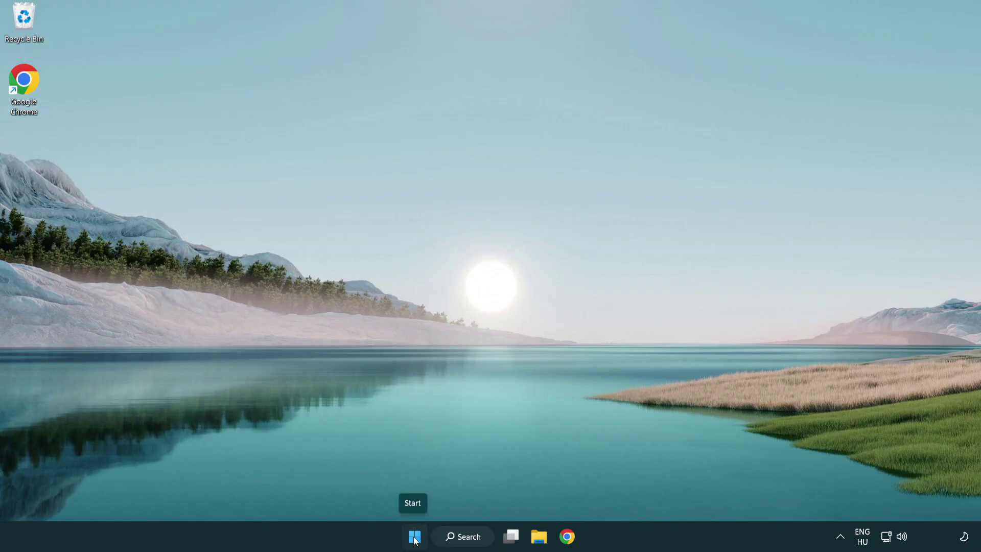
- Open Task Manager from the Start quick links and show its Startup apps
{"action": "right_click", "coordinate": [415, 540]}
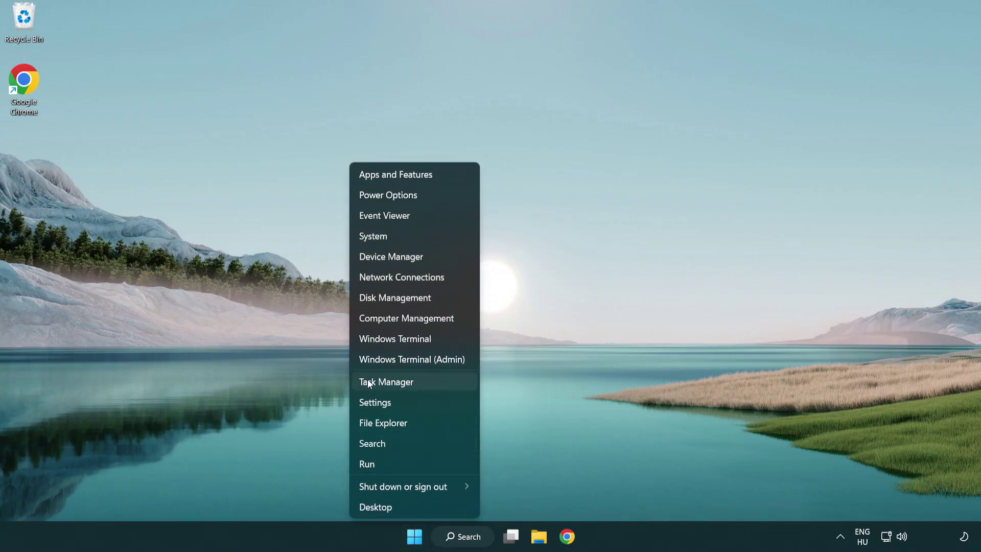
{"action": "left_click", "coordinate": [433, 386]}
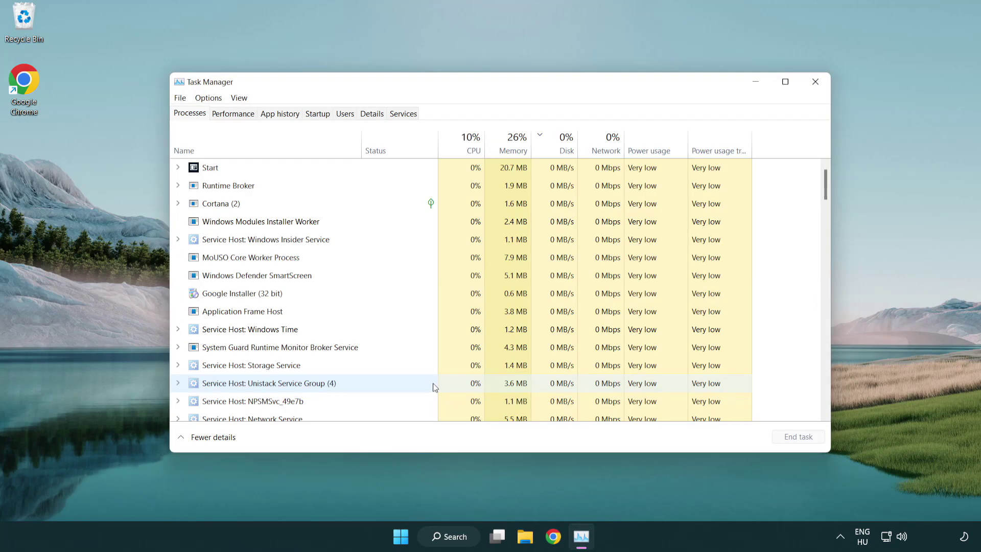
{"action": "left_click", "coordinate": [320, 115]}
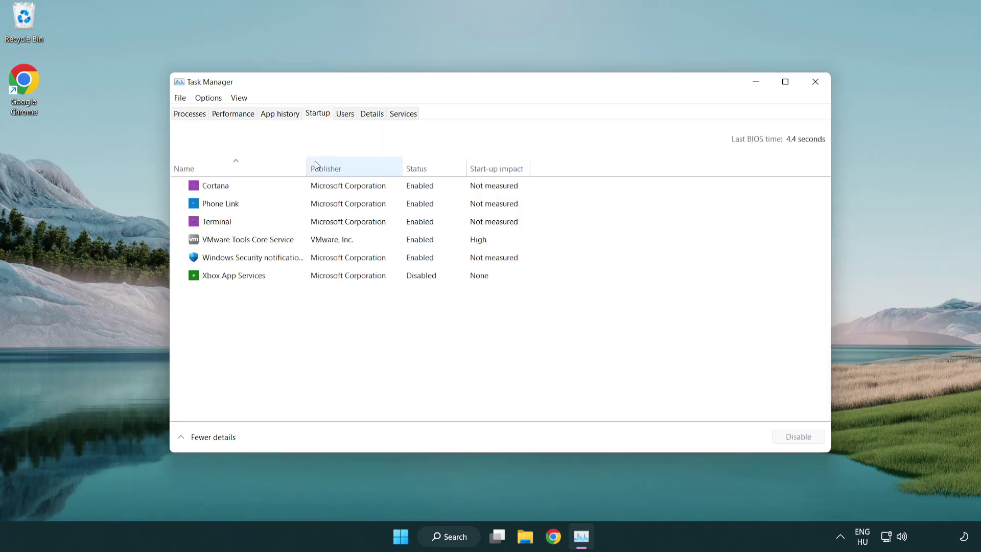
- Disable Terminal, Phone Link, Cortana and Windows Security notifications at startup
{"action": "left_click", "coordinate": [321, 223]}
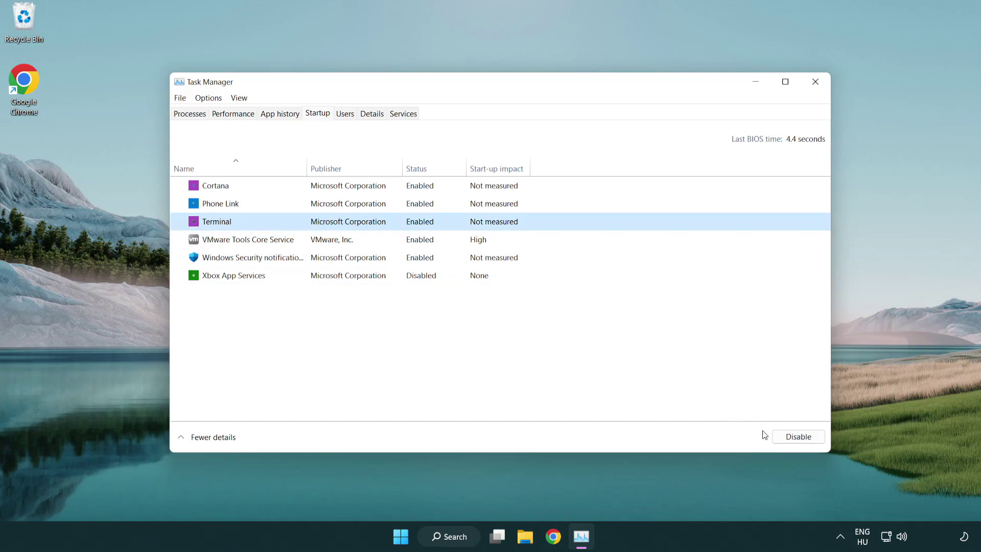
{"action": "left_click", "coordinate": [791, 437]}
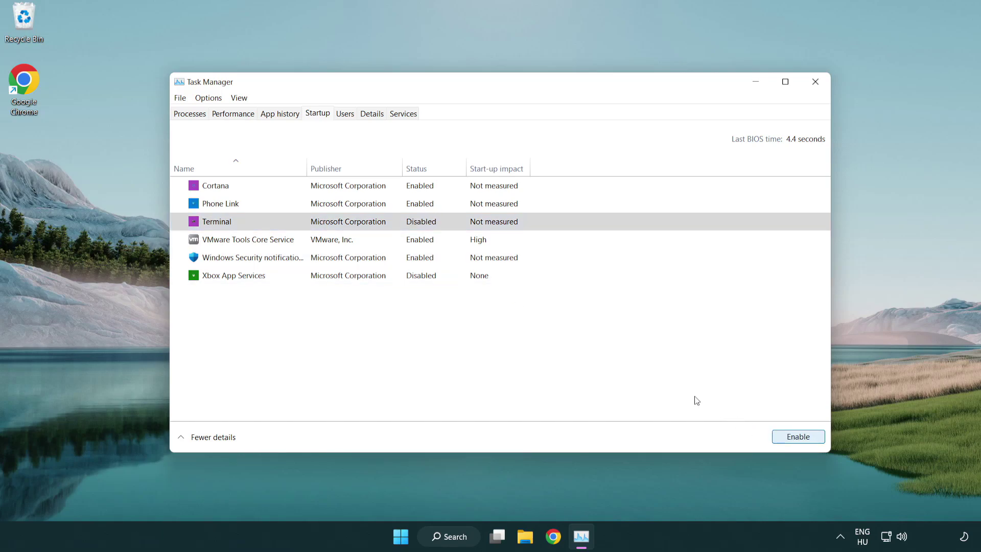
{"action": "left_click", "coordinate": [409, 207]}
{"action": "left_click", "coordinate": [796, 437]}
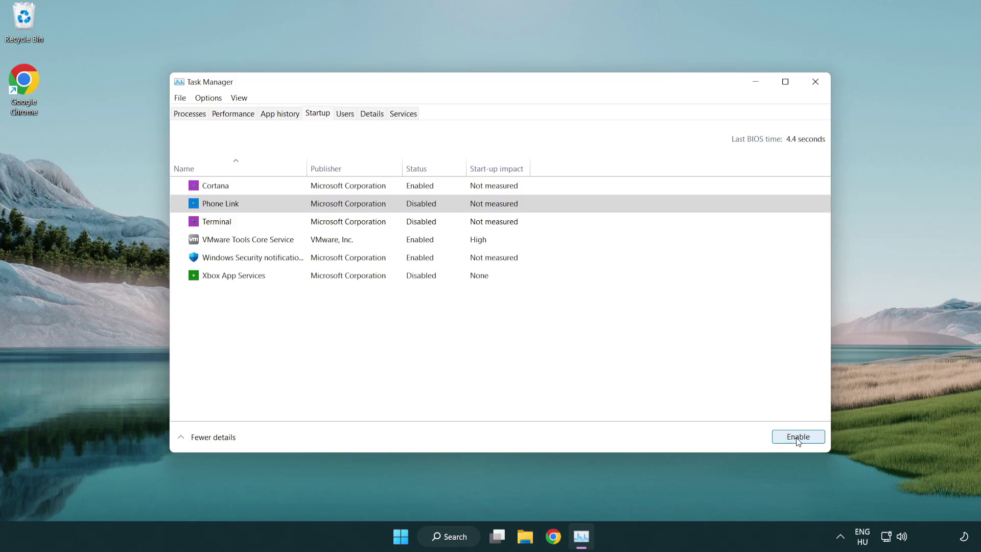
{"action": "left_click", "coordinate": [351, 191]}
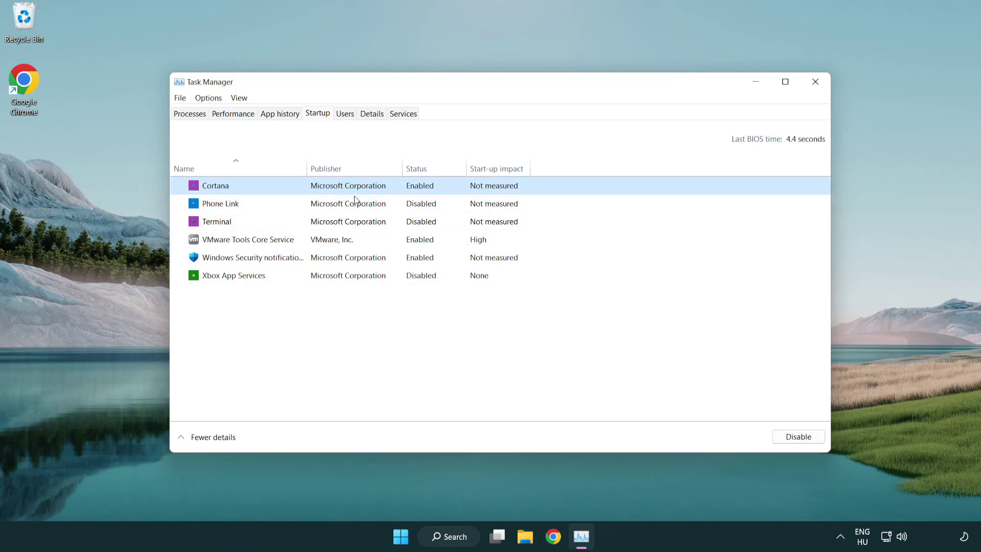
{"action": "left_click", "coordinate": [778, 434]}
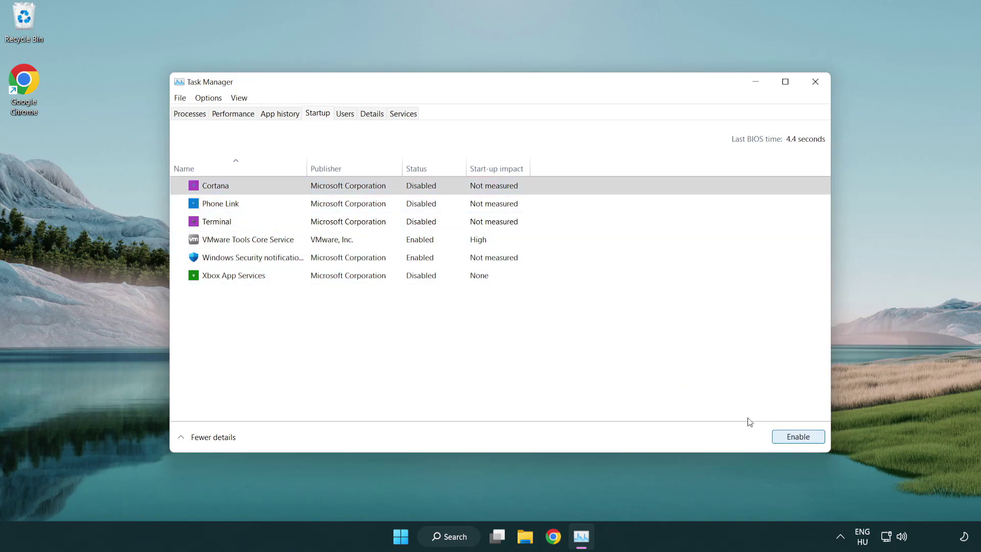
{"action": "left_click", "coordinate": [466, 264]}
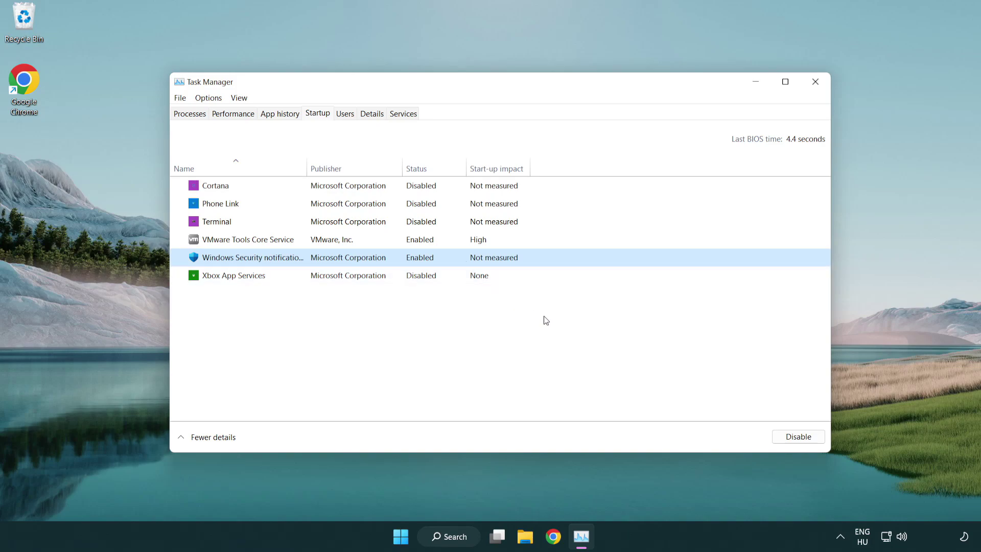
{"action": "left_click", "coordinate": [774, 435]}
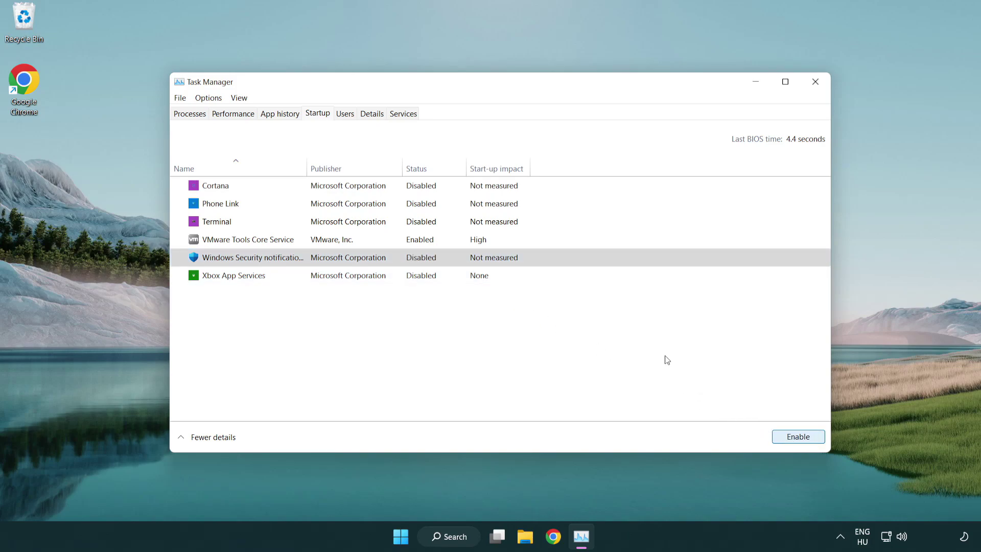
- Close Task Manager and launch Windows Security by searching 'security'
{"action": "left_click", "coordinate": [816, 82]}
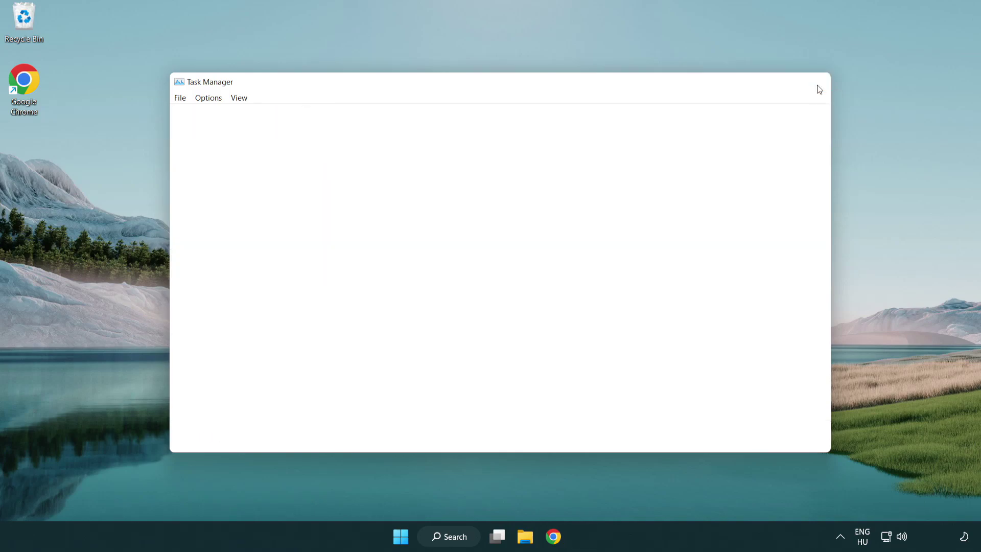
{"action": "left_click", "coordinate": [468, 543]}
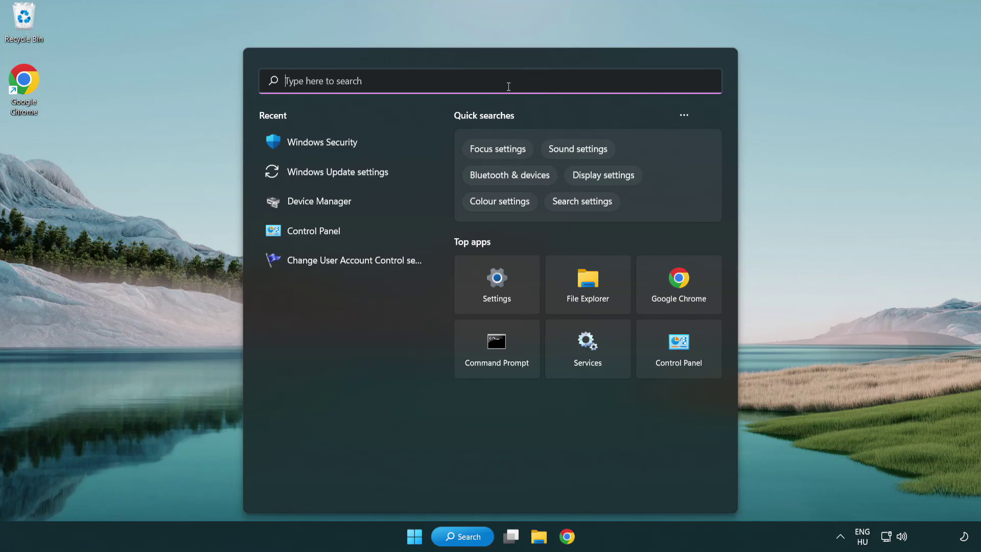
{"action": "type", "text": "securi"}
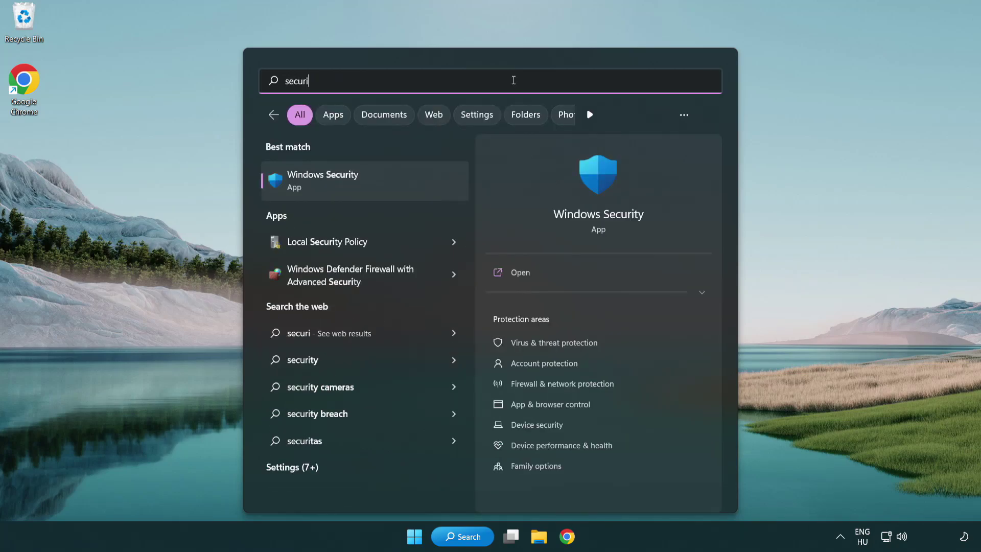
{"action": "type", "text": "ty"}
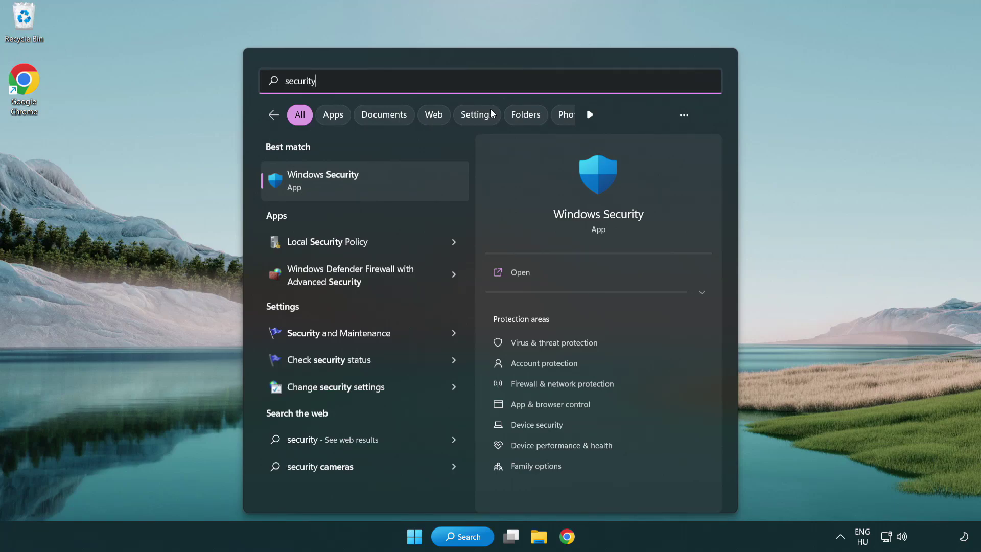
{"action": "left_click", "coordinate": [401, 189]}
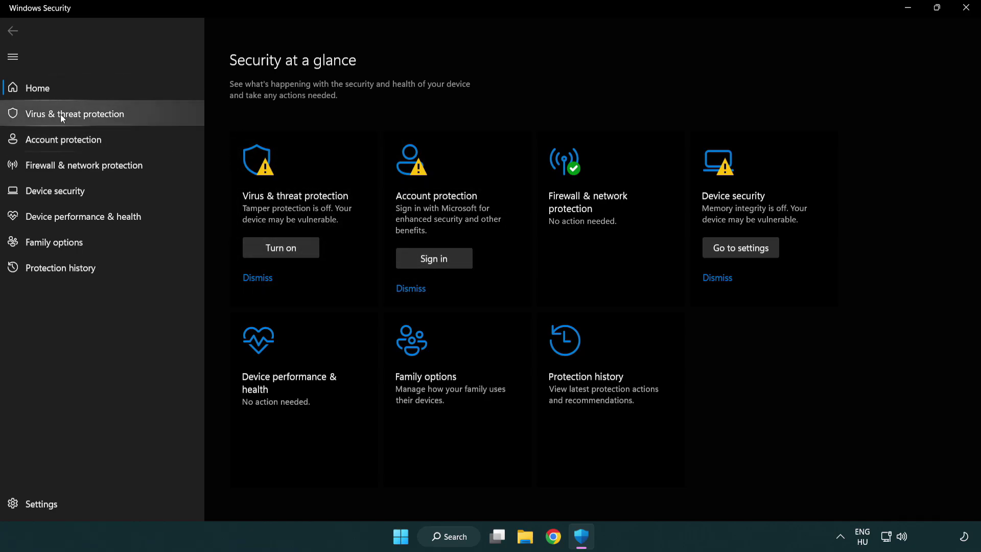
- Open the Virus & threat protection settings and scroll down to the Exclusions section
{"action": "left_click", "coordinate": [148, 116]}
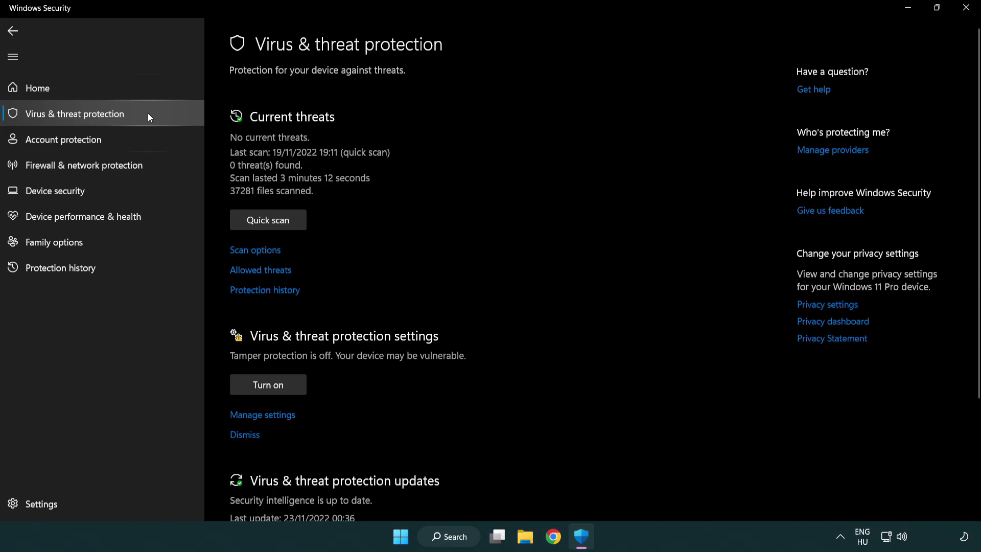
{"action": "scroll", "coordinate": [283, 210], "scroll_direction": "down", "scroll_amount": 3}
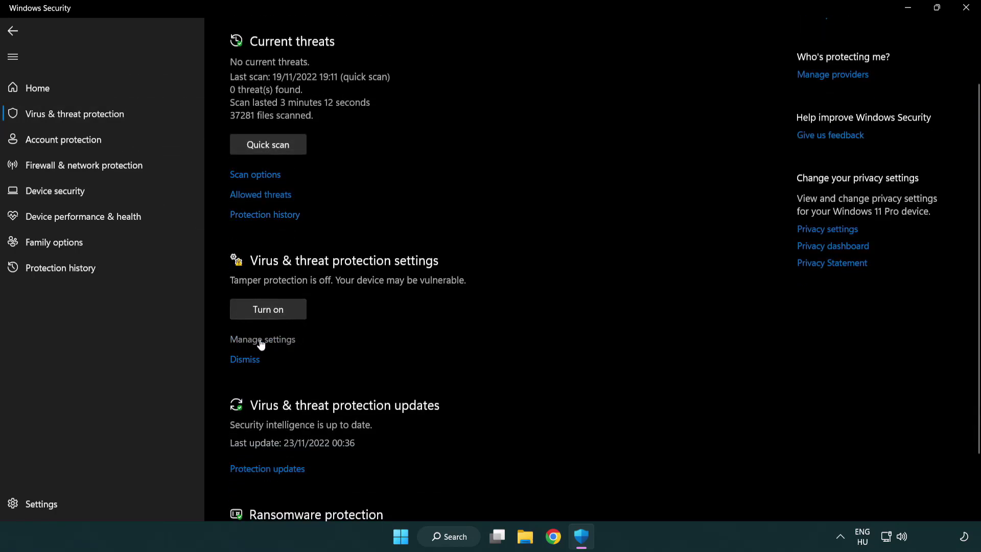
{"action": "left_click", "coordinate": [261, 340]}
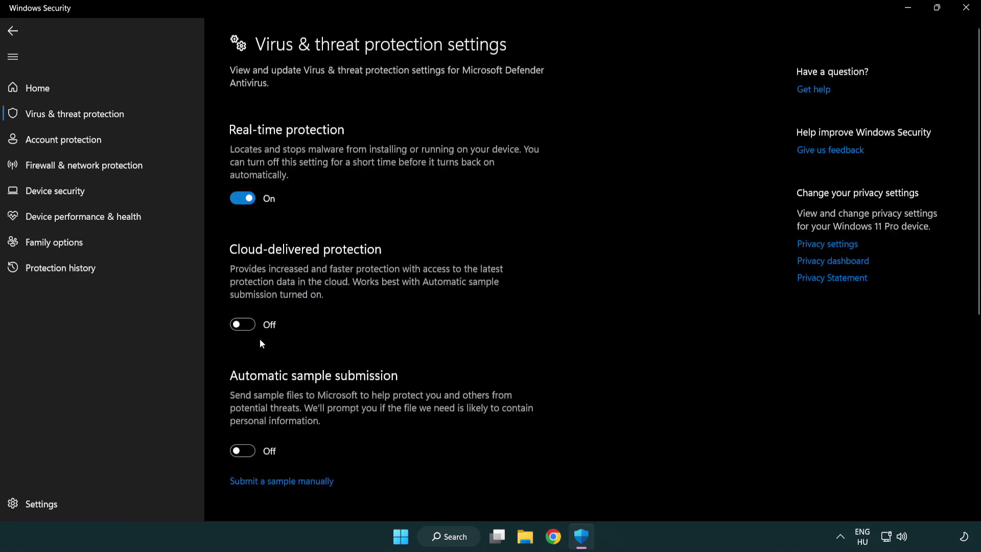
{"action": "scroll", "coordinate": [260, 339], "scroll_direction": "down", "scroll_amount": 10}
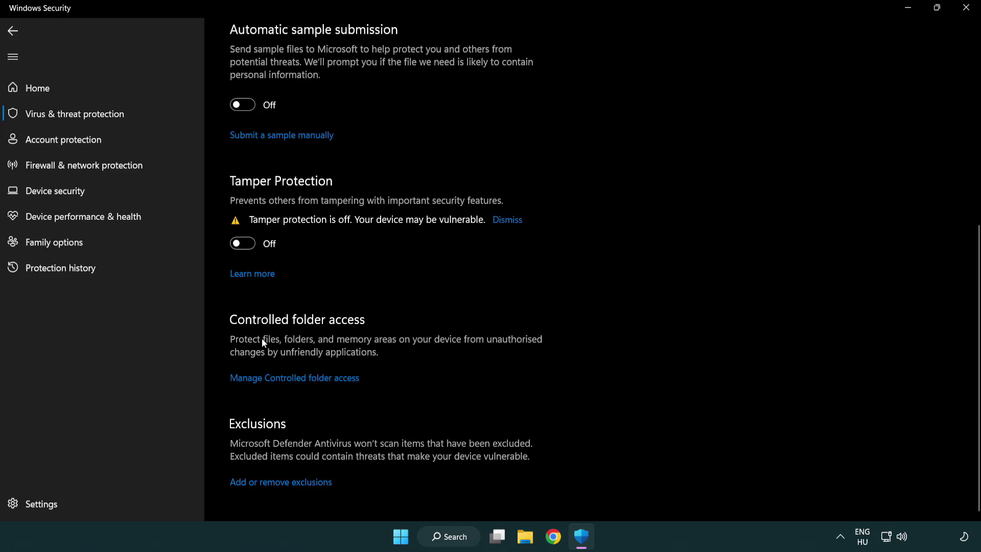
- Start adding a new File exclusion from the Defender exclusions list
{"action": "left_click", "coordinate": [284, 482]}
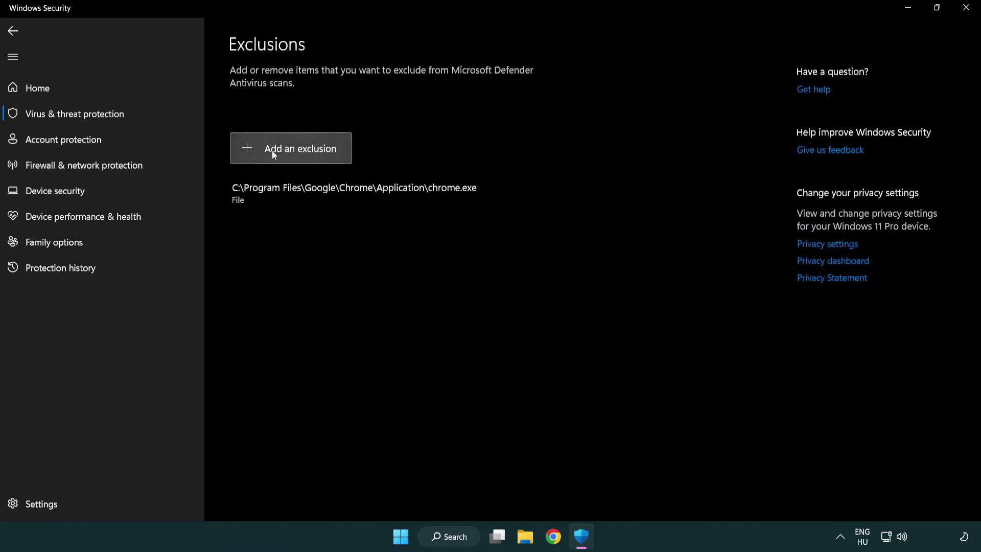
{"action": "left_click", "coordinate": [295, 154]}
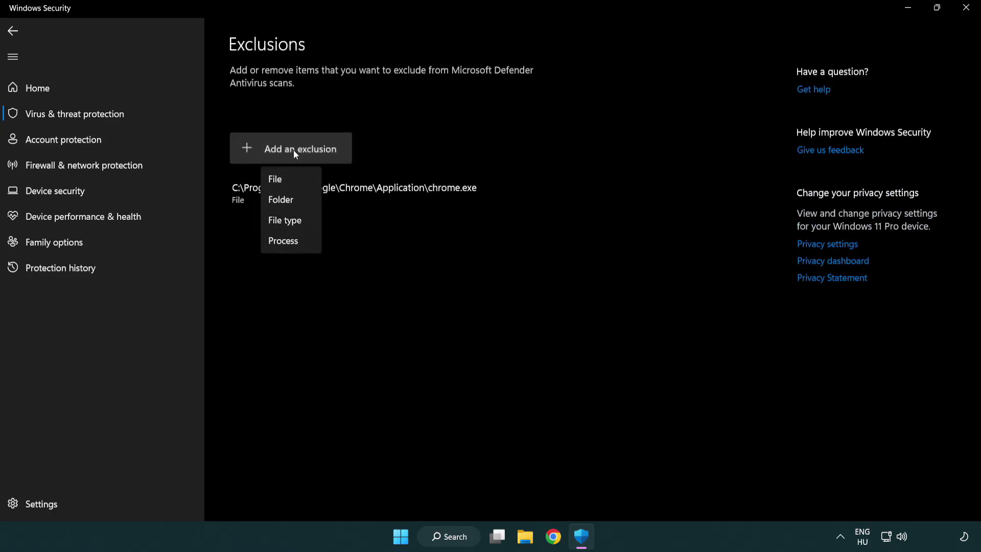
{"action": "left_click", "coordinate": [296, 180]}
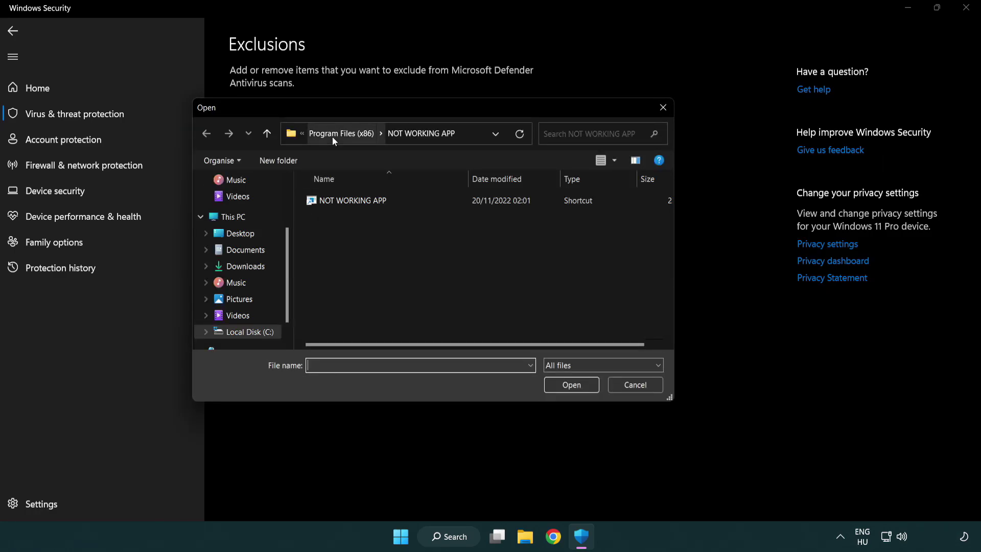
- Choose the shortcut in C:\Program Files (x86)\NOT WORKING APP, adding chrome.exe to Exclusions
{"action": "left_click", "coordinate": [333, 134]}
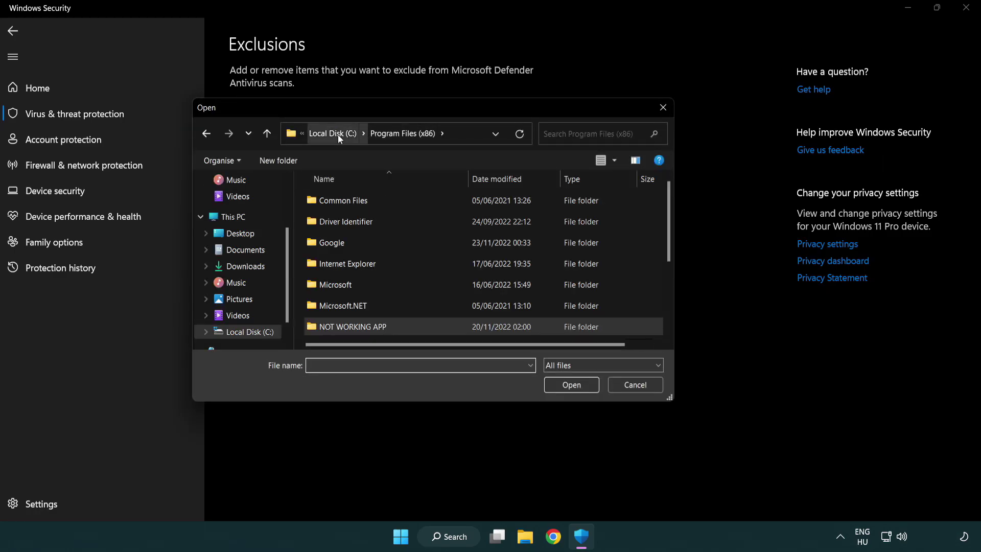
{"action": "left_click", "coordinate": [338, 134]}
{"action": "left_click", "coordinate": [330, 134]}
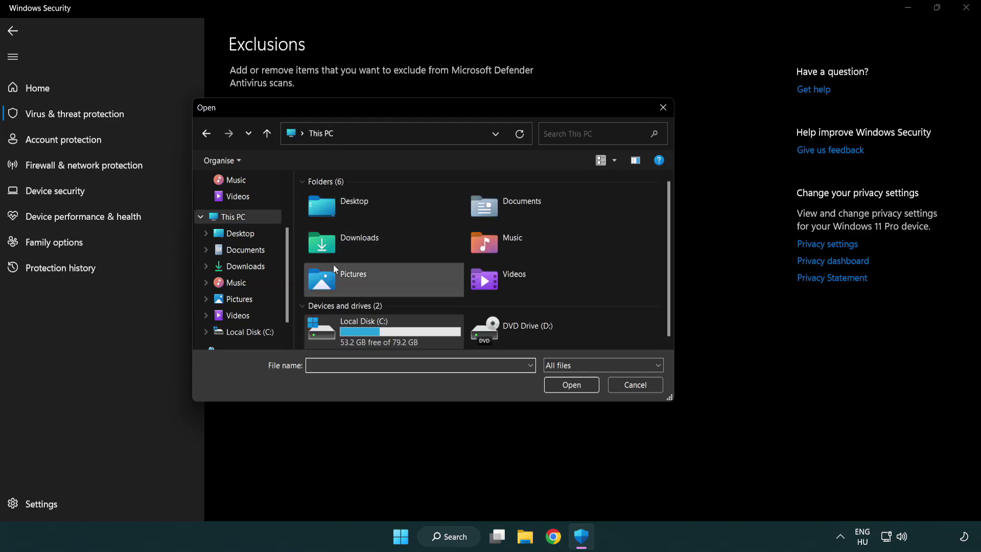
{"action": "double_click", "coordinate": [358, 338]}
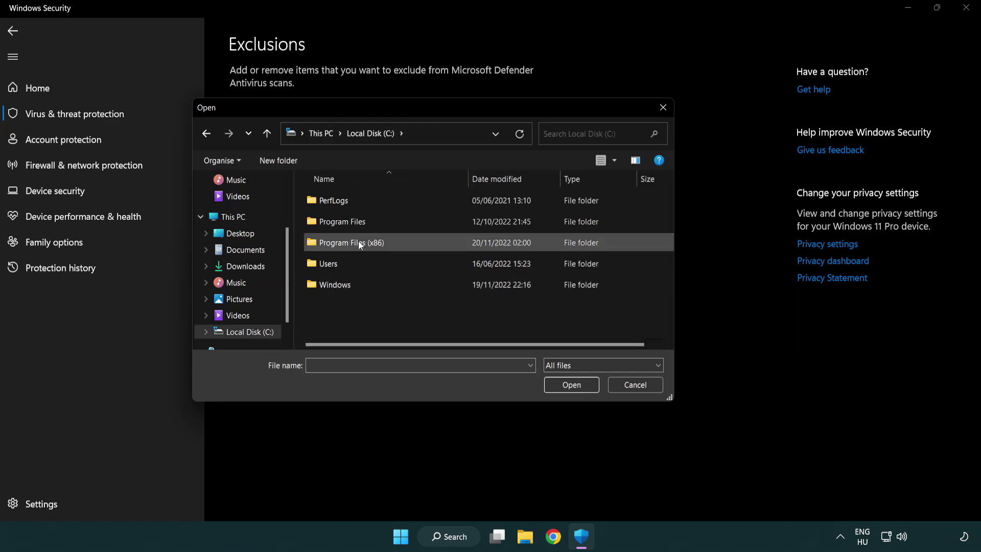
{"action": "double_click", "coordinate": [358, 241]}
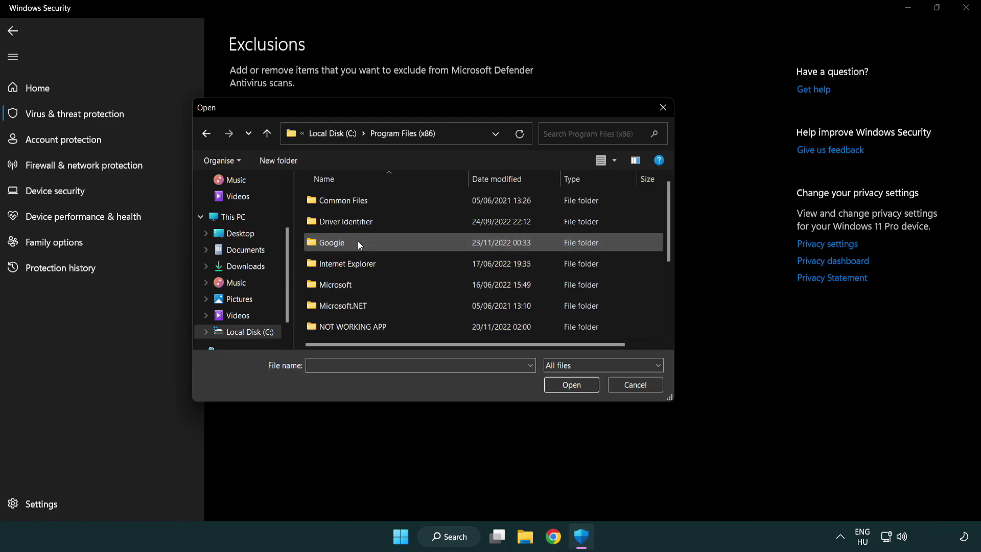
{"action": "double_click", "coordinate": [366, 329]}
{"action": "left_click", "coordinate": [345, 200]}
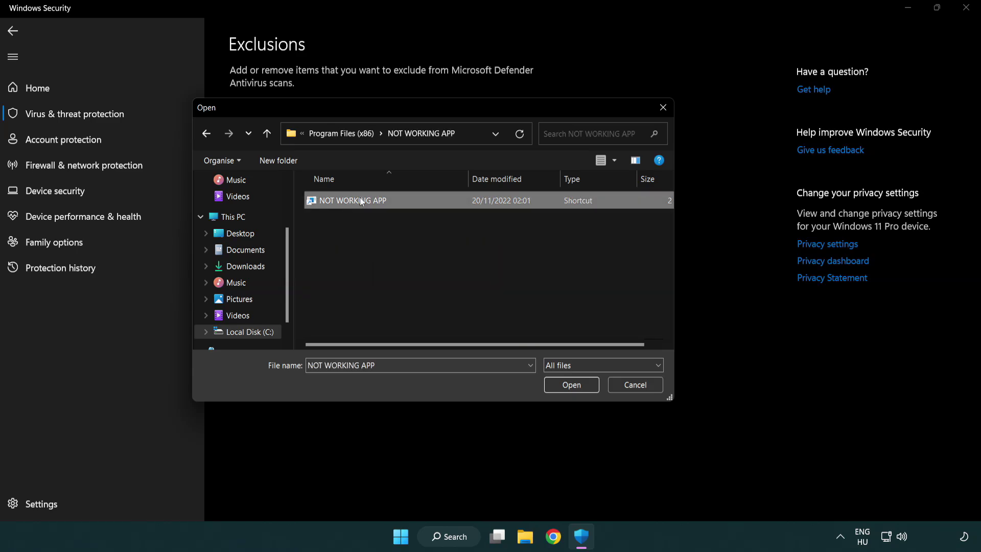
{"action": "left_click", "coordinate": [569, 388]}
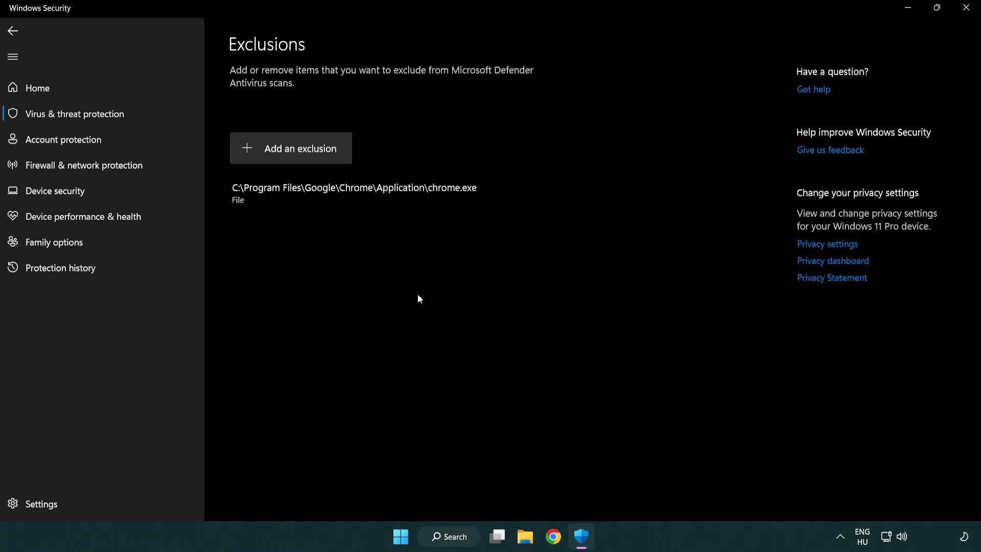
- Close Windows Security and show the Start menu's Sleep, Shut down and Restart options
{"action": "left_click", "coordinate": [966, 9]}
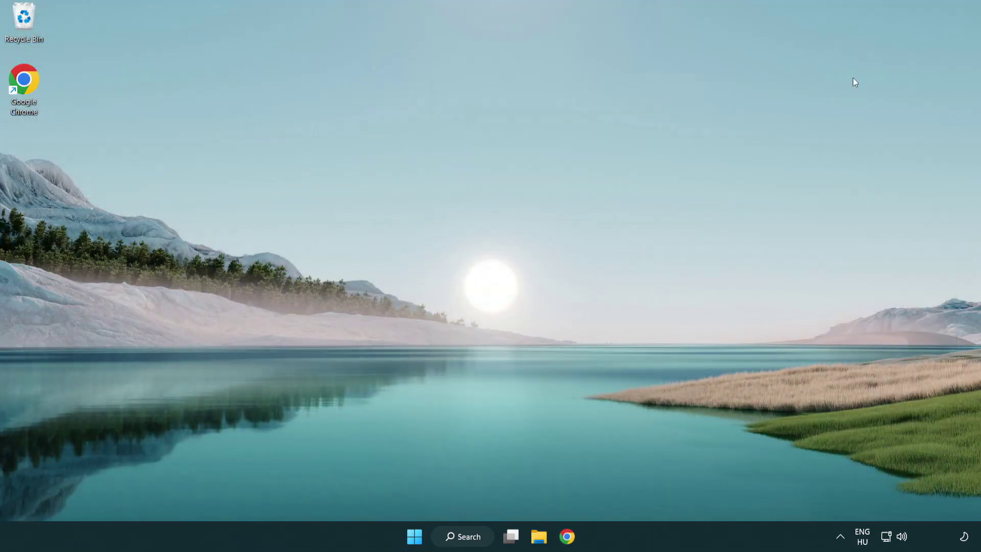
{"action": "left_click", "coordinate": [415, 536]}
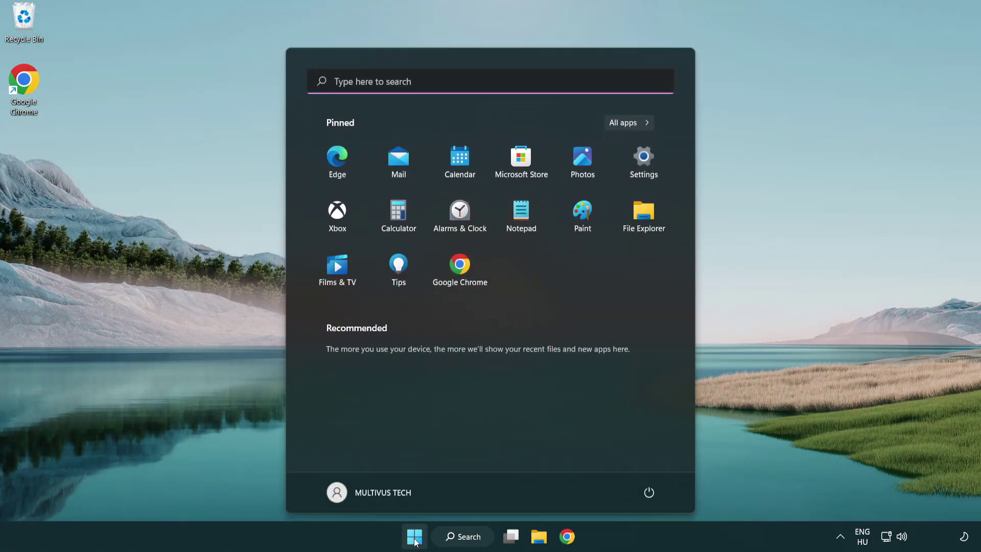
{"action": "left_click", "coordinate": [654, 490]}
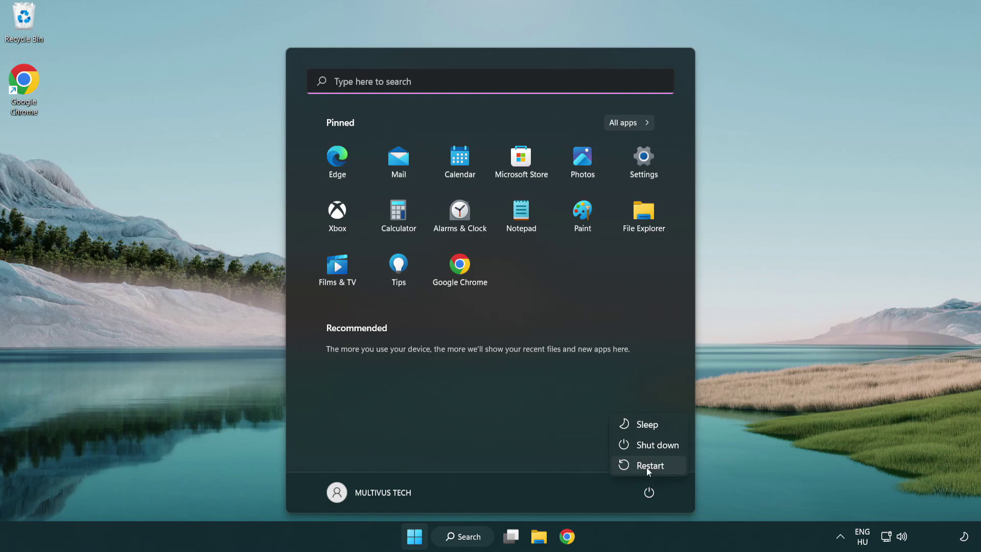